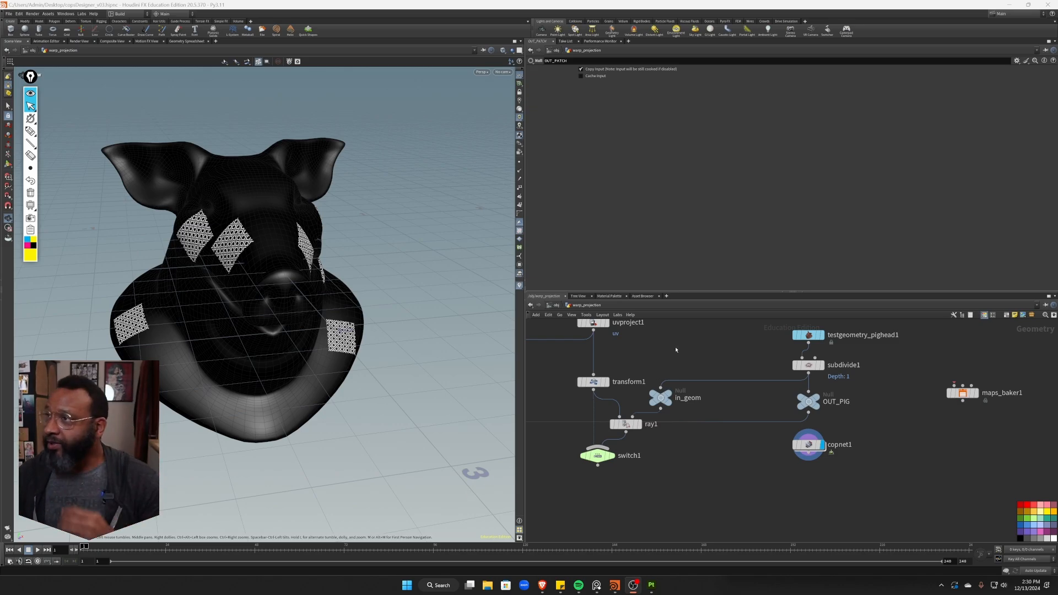
Add a Scatter node fed by OUT_PIG, display it, and reduce its total point count to about 45.
{"action": "left_click", "coordinate": [772, 139]}
{"action": "middle_click_drag", "start_coordinate": [715, 460], "coordinate": [865, 406]}
{"action": "middle_click_drag", "start_coordinate": [671, 452], "coordinate": [587, 455]}
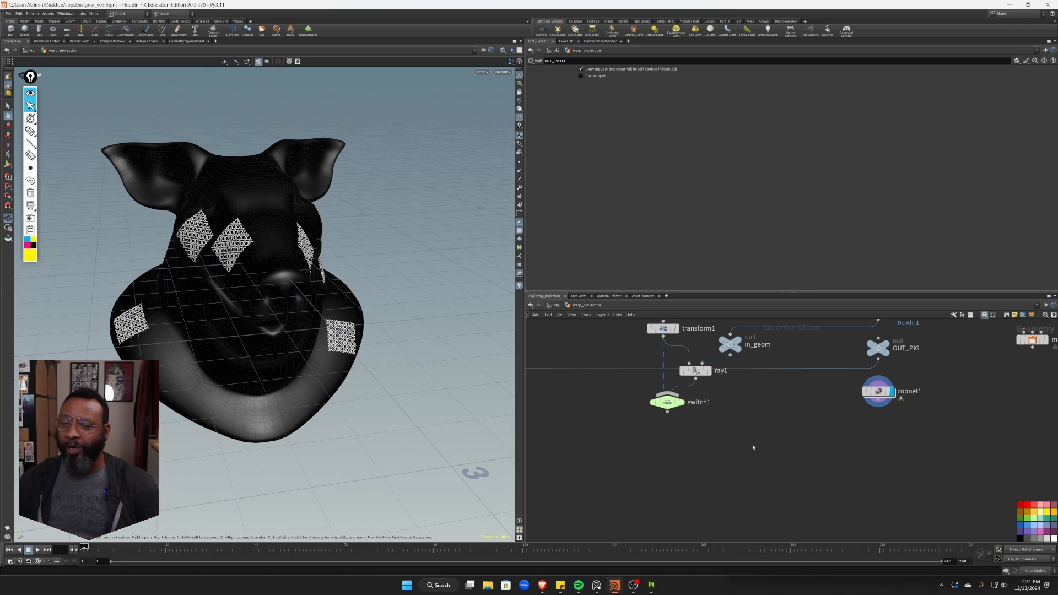
{"action": "middle_click_drag", "start_coordinate": [752, 447], "coordinate": [721, 426]}
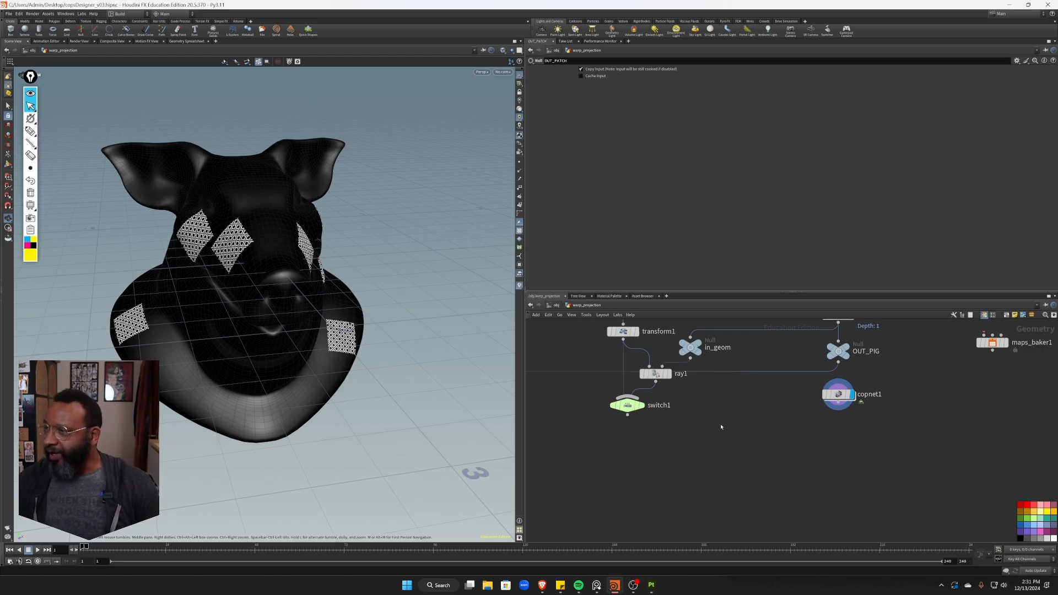
{"action": "key", "text": "Tab"}
{"action": "type", "text": "s"}
{"action": "key", "text": "Return"}
{"action": "key", "text": "Return"}
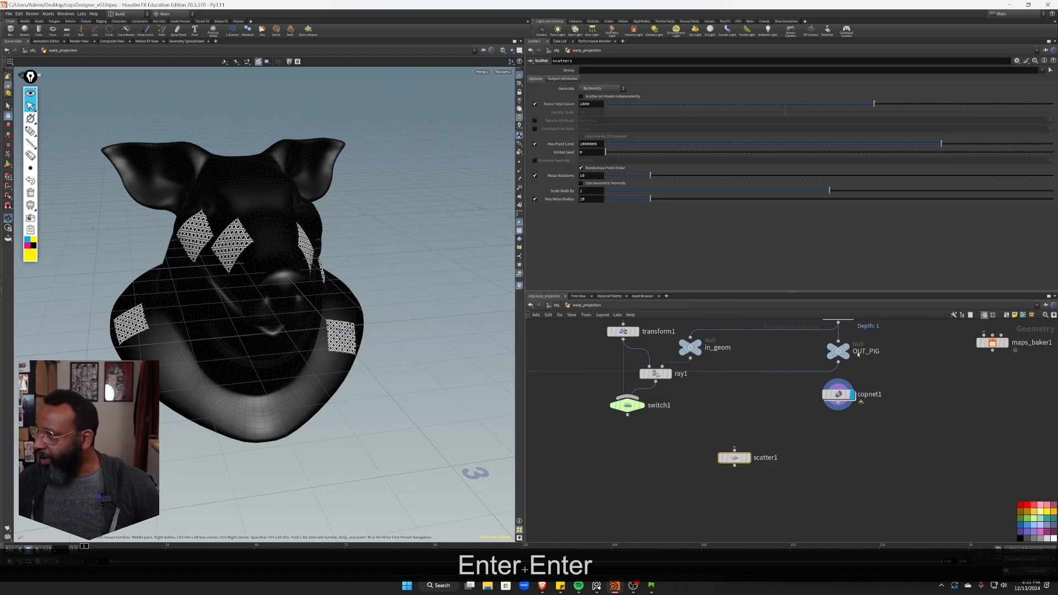
{"action": "left_click_drag", "start_coordinate": [838, 362], "coordinate": [734, 449]}
{"action": "left_click", "coordinate": [747, 457]}
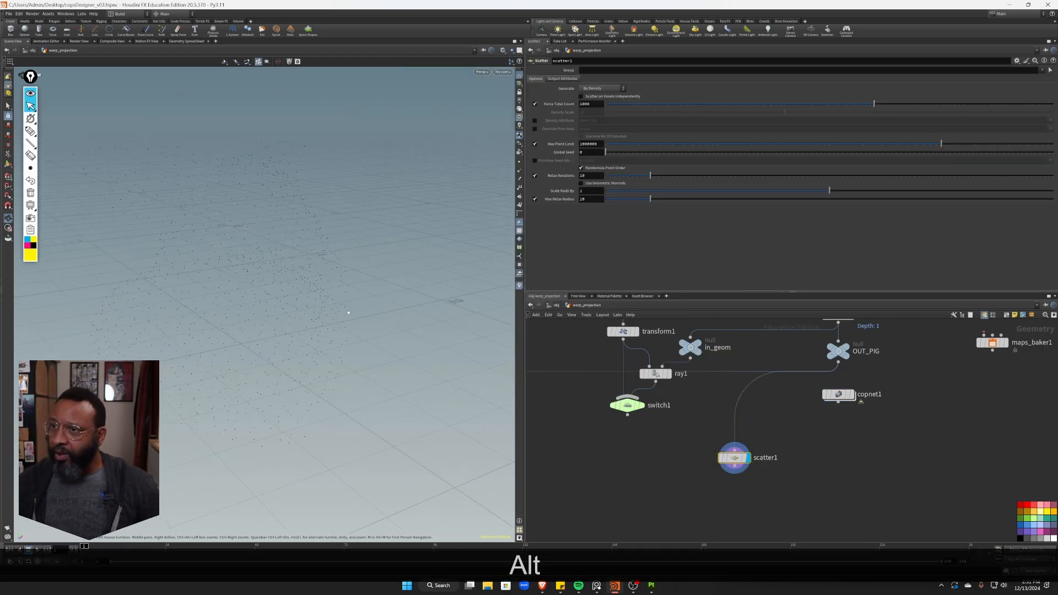
{"action": "left_click_drag", "start_coordinate": [874, 104], "coordinate": [753, 111]}
Switch the viewport's background color scheme to dark grey.
{"action": "key", "text": "alt+d"}
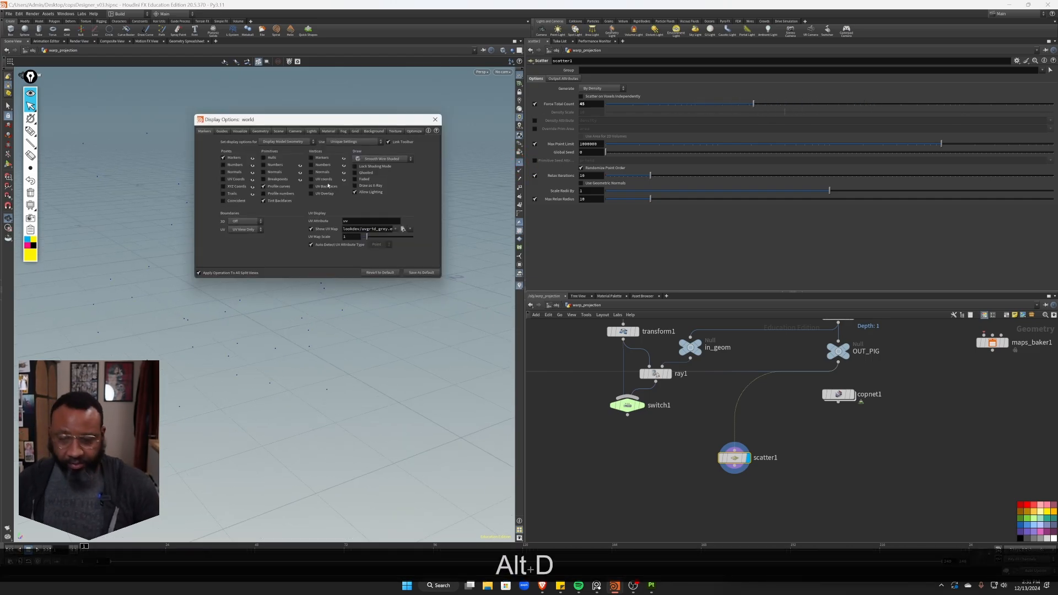
{"action": "left_click", "coordinate": [375, 129]}
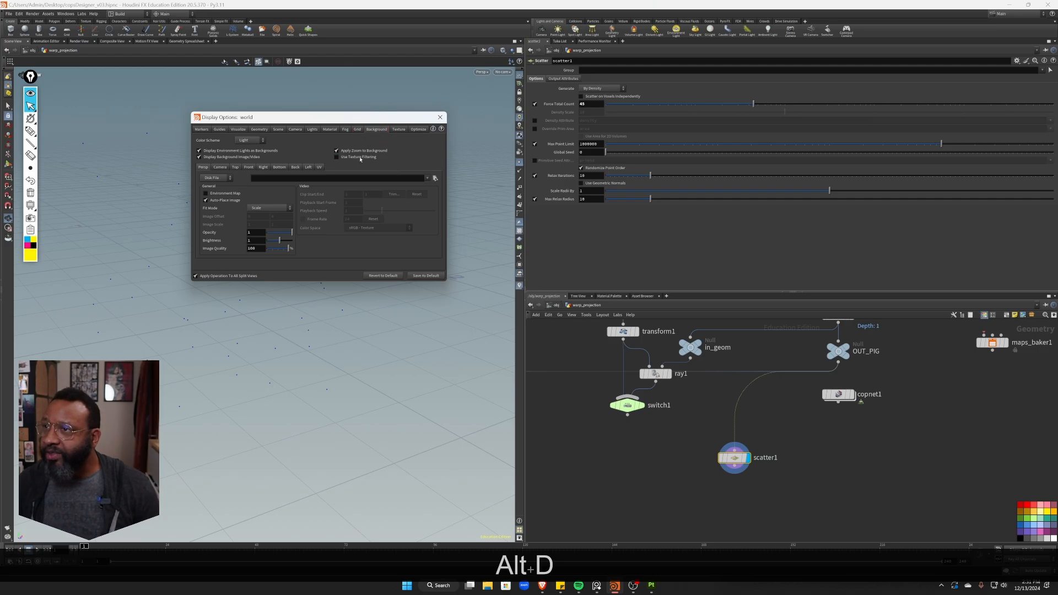
{"action": "left_click", "coordinate": [396, 277]}
{"action": "left_click", "coordinate": [439, 116]}
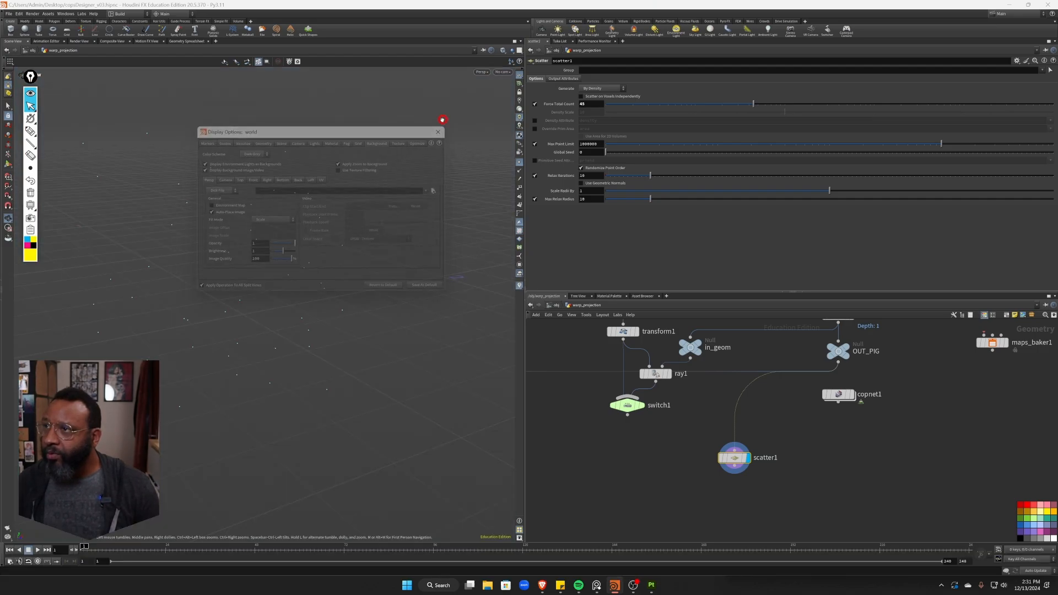
{"action": "key", "text": "alt"}
{"action": "key", "text": "alt"}
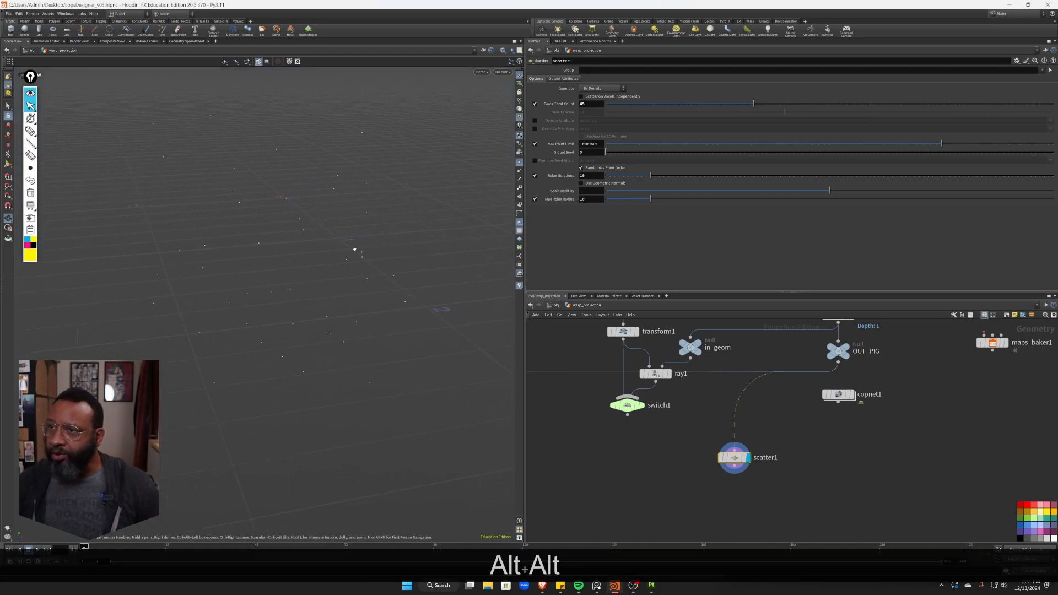
{"action": "left_click_drag", "start_coordinate": [355, 249], "coordinate": [323, 288], "text": "alt"}
Split the scene view pane top/bottom and show the Geometry Spreadsheet in the new lower pane.
{"action": "middle_click_drag", "start_coordinate": [786, 444], "coordinate": [898, 447], "text": "alt"}
{"action": "left_click_drag", "start_coordinate": [845, 461], "coordinate": [827, 467]}
{"action": "middle_click_drag", "start_coordinate": [885, 440], "coordinate": [784, 491], "text": "alt"}
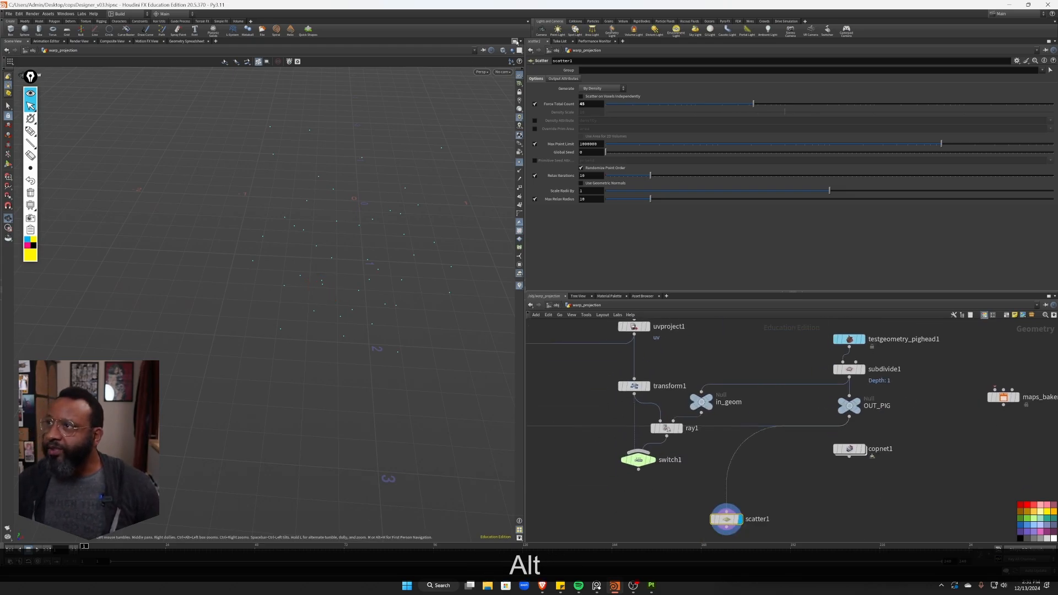
{"action": "left_click", "coordinate": [519, 42]}
{"action": "left_click", "coordinate": [1049, 41]}
{"action": "left_click", "coordinate": [520, 42]}
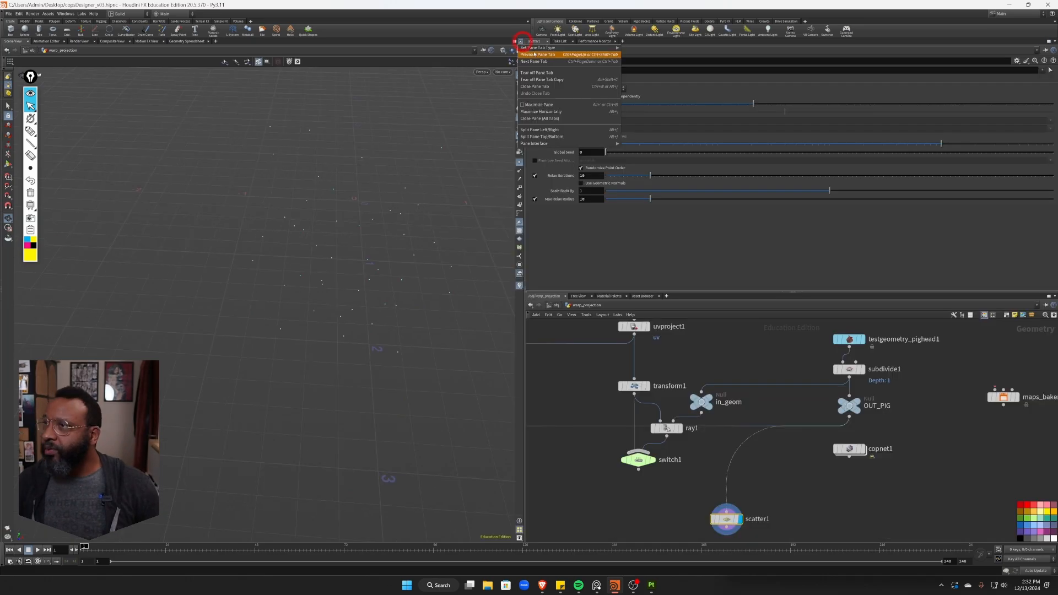
{"action": "left_click", "coordinate": [572, 136]}
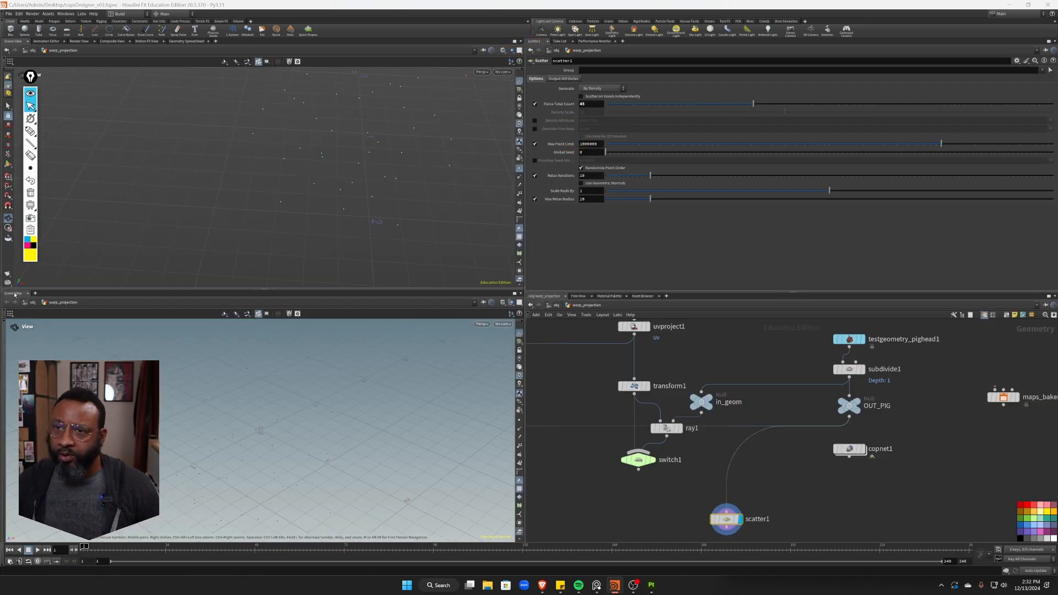
{"action": "right_click", "coordinate": [15, 294]}
{"action": "left_click", "coordinate": [39, 339]}
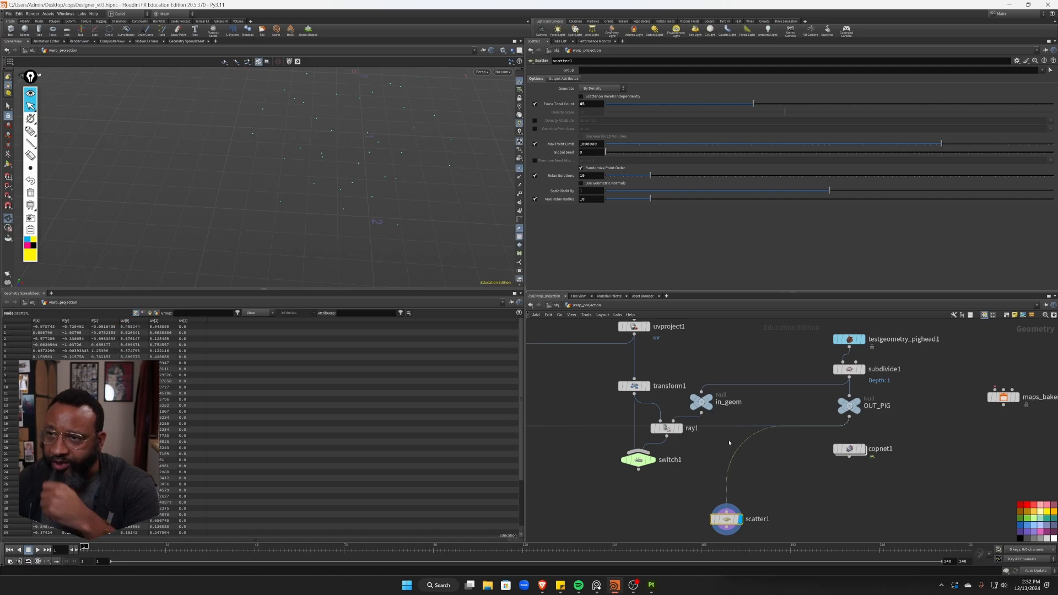
Insert a Normal node between OUT_PIG and scatter1 and set it to add normals to points.
{"action": "mouse_move", "coordinate": [837, 473]}
{"action": "middle_mouse_down"}
{"action": "mouse_move", "coordinate": [821, 471]}
{"action": "mouse_move", "coordinate": [835, 469]}
{"action": "middle_mouse_up"}
{"action": "left_click_drag", "start_coordinate": [380, 215], "coordinate": [279, 167], "text": "alt"}
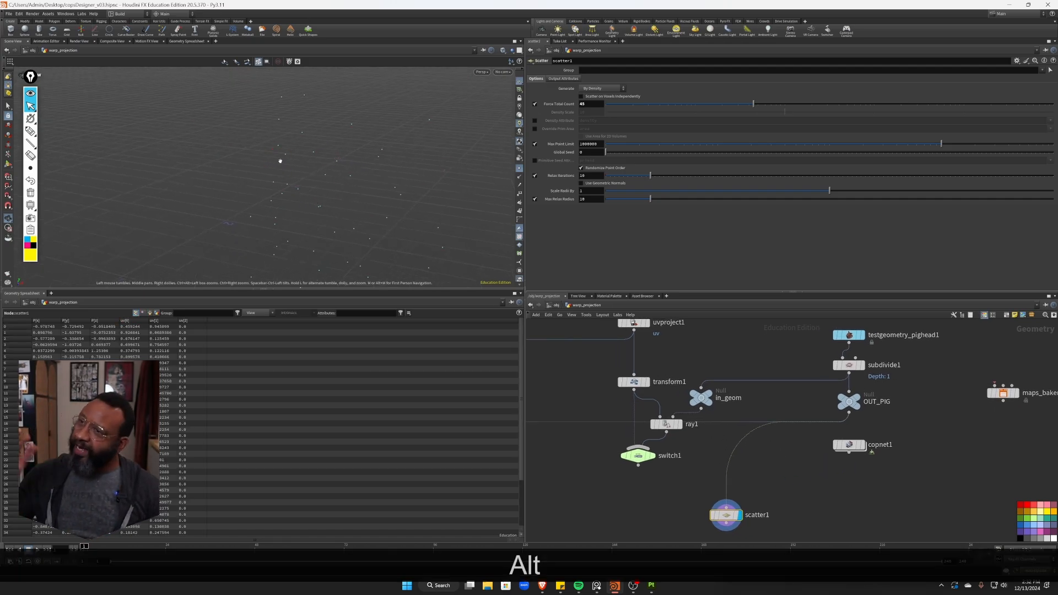
{"action": "middle_click_drag", "start_coordinate": [764, 474], "coordinate": [790, 475]}
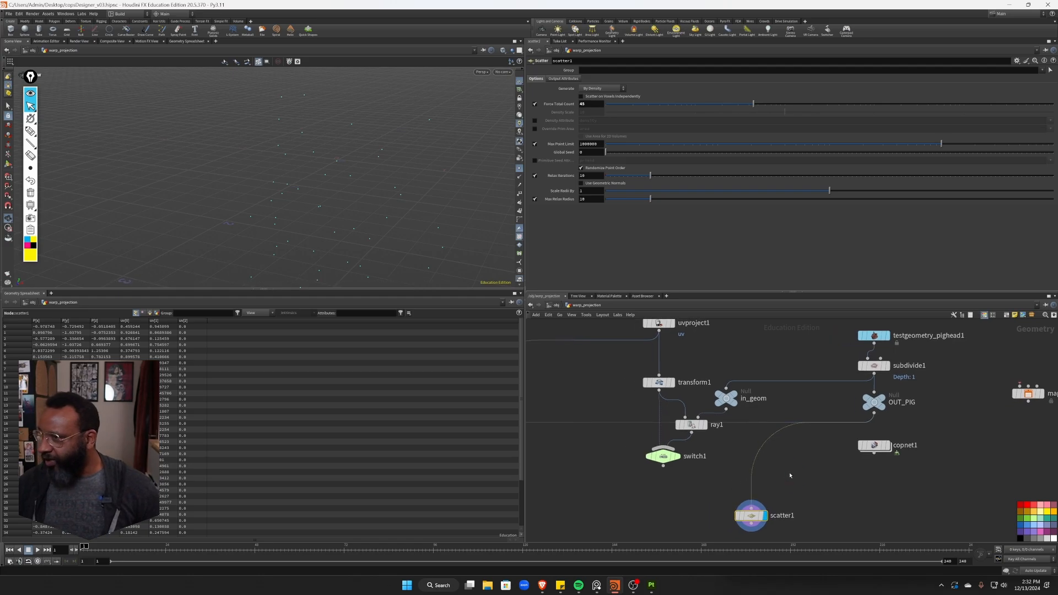
{"action": "key", "text": "Tab"}
{"action": "type", "text": "nor"}
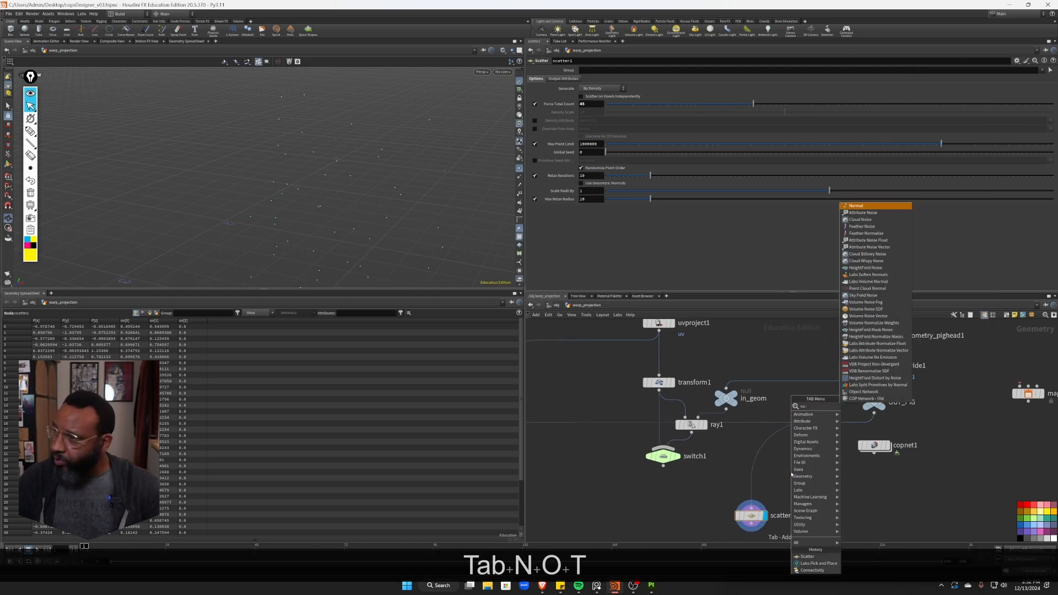
{"action": "key", "text": "Return"}
{"action": "key", "text": "Return"}
{"action": "left_click", "coordinate": [594, 113]}
{"action": "left_click", "coordinate": [591, 111]}
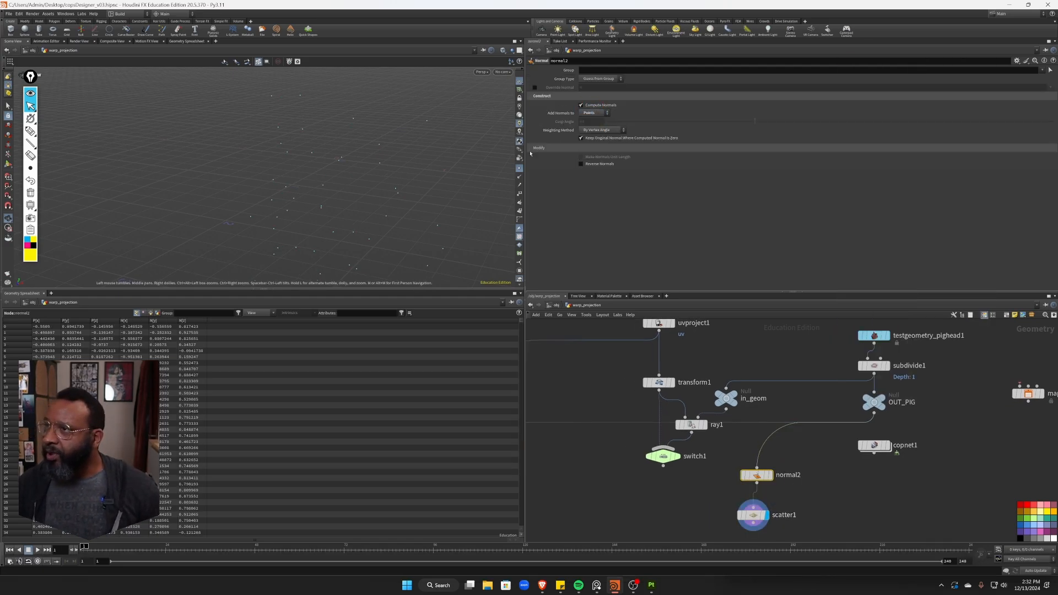
Check the directions of the scattered points' normals by showing them briefly in the viewport.
{"action": "left_click", "coordinate": [519, 178]}
{"action": "left_click_drag", "start_coordinate": [385, 159], "coordinate": [345, 136], "text": "alt"}
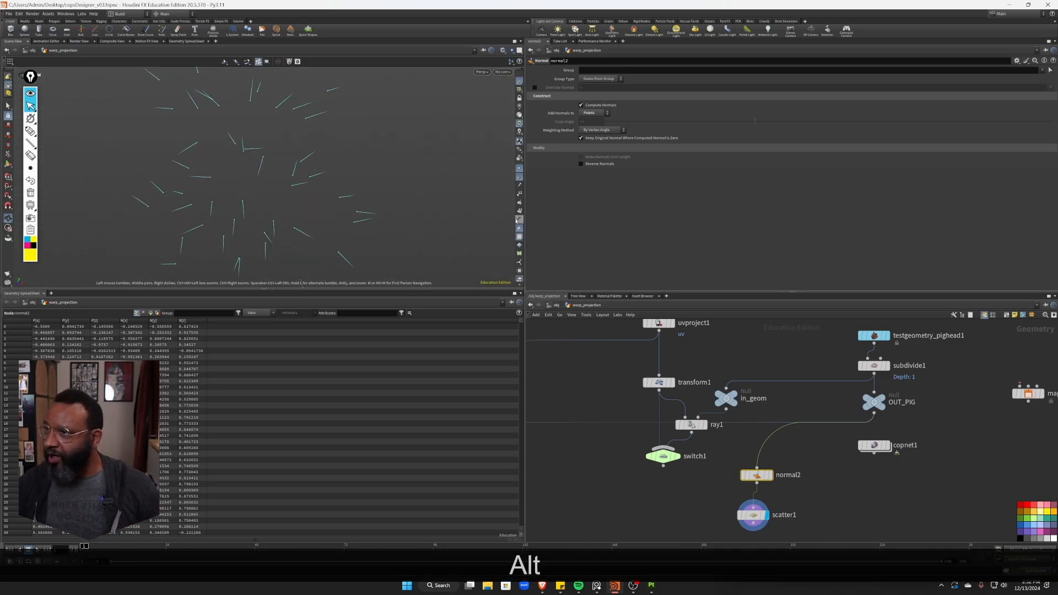
{"action": "left_click", "coordinate": [519, 178]}
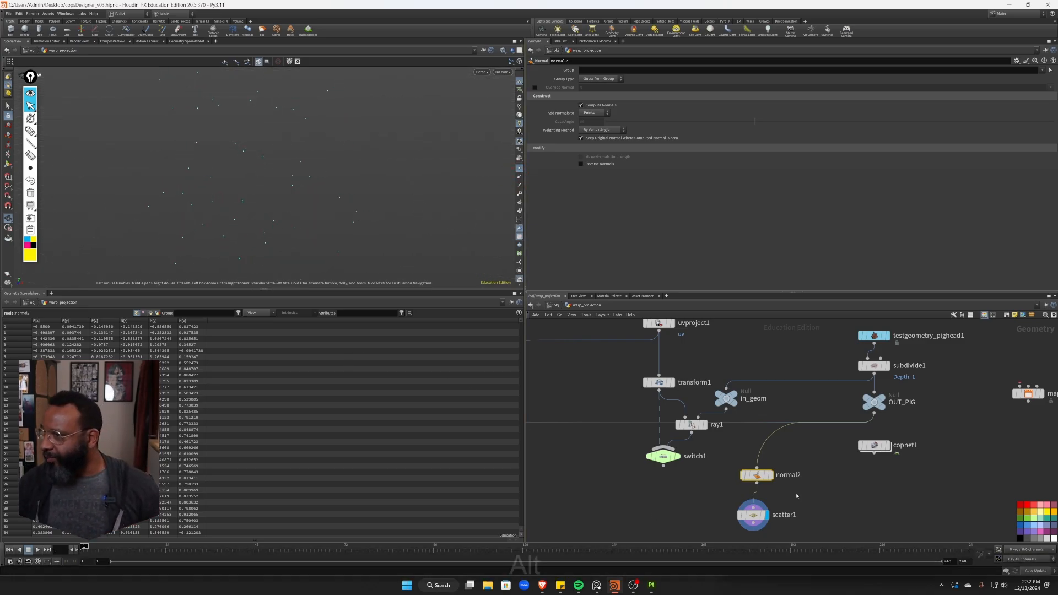
Move the normal2 and scatter1 nodes together slightly lower in the network.
{"action": "middle_click_drag", "start_coordinate": [825, 482], "coordinate": [850, 451], "text": "alt"}
{"action": "left_click_drag", "start_coordinate": [799, 492], "coordinate": [755, 440]}
{"action": "middle_click_drag", "start_coordinate": [825, 504], "coordinate": [907, 478], "text": "alt"}
{"action": "left_click_drag", "start_coordinate": [862, 419], "coordinate": [862, 450]}
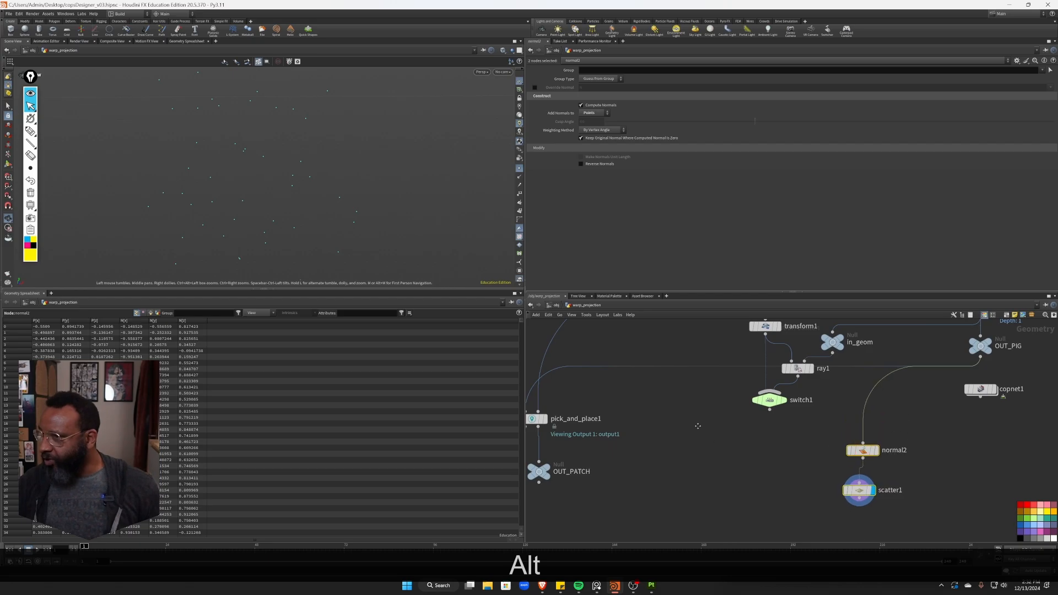
Display the uvproject1 grid patch in the viewport and turn off the point markers.
{"action": "middle_click_drag", "start_coordinate": [741, 325], "coordinate": [743, 408], "text": "alt"}
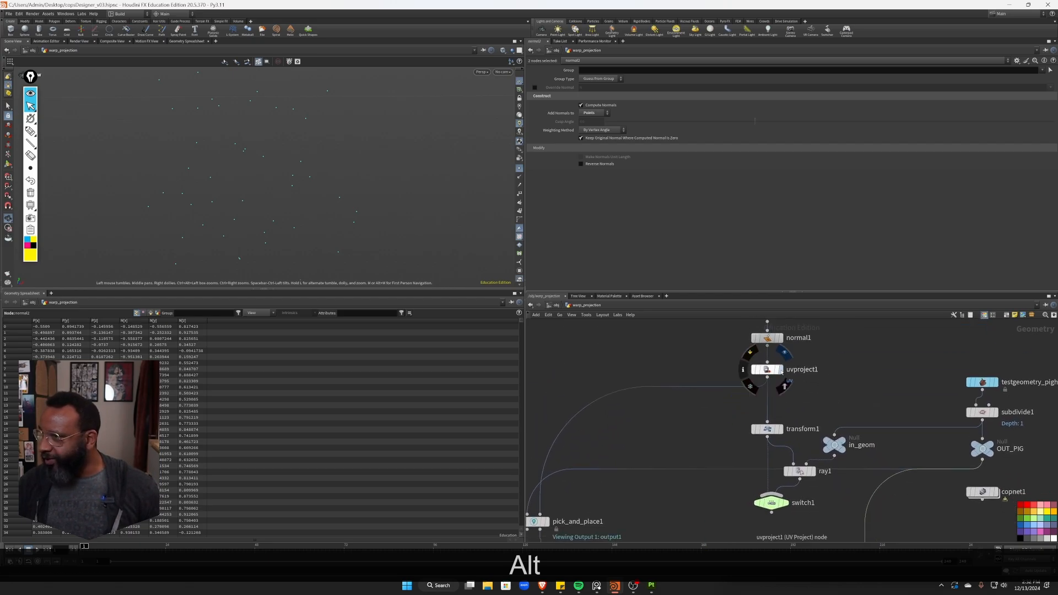
{"action": "left_click", "coordinate": [779, 369]}
{"action": "left_click_drag", "start_coordinate": [313, 233], "coordinate": [357, 163], "text": "alt"}
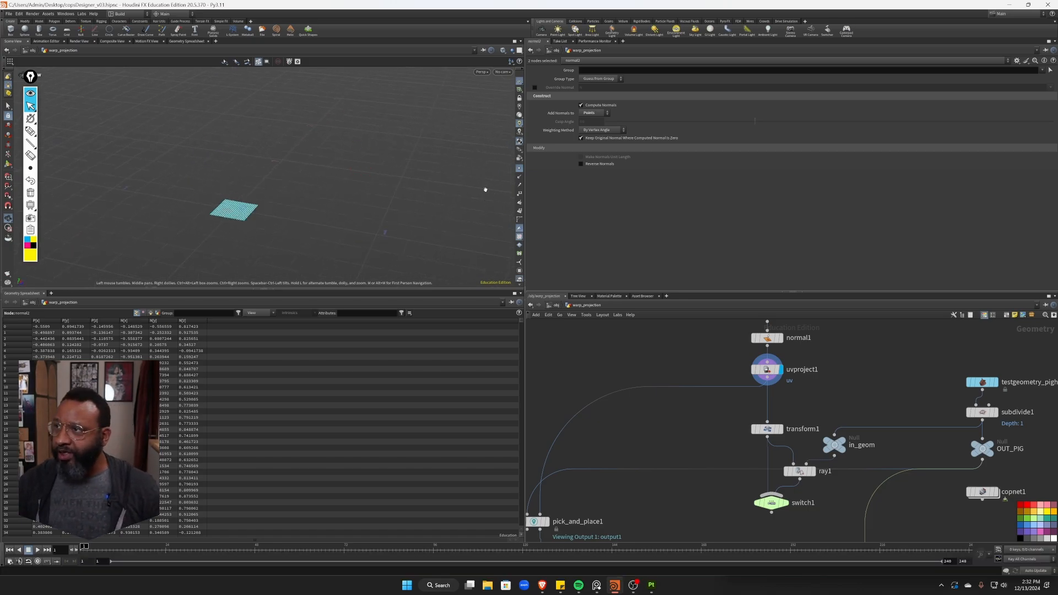
{"action": "left_click", "coordinate": [519, 168]}
Add a Transform node fed by uvproject1, display it, and rotate the patch 90 degrees in X.
{"action": "middle_click_drag", "start_coordinate": [649, 427], "coordinate": [635, 368], "text": "alt"}
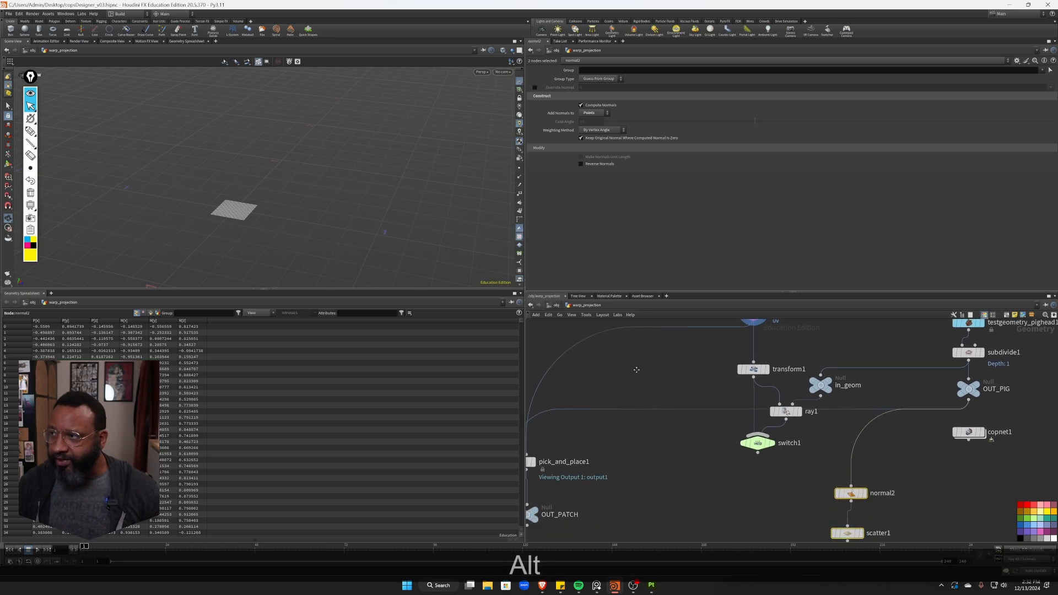
{"action": "middle_click_drag", "start_coordinate": [656, 483], "coordinate": [649, 503], "text": "alt"}
{"action": "key", "text": "Tab"}
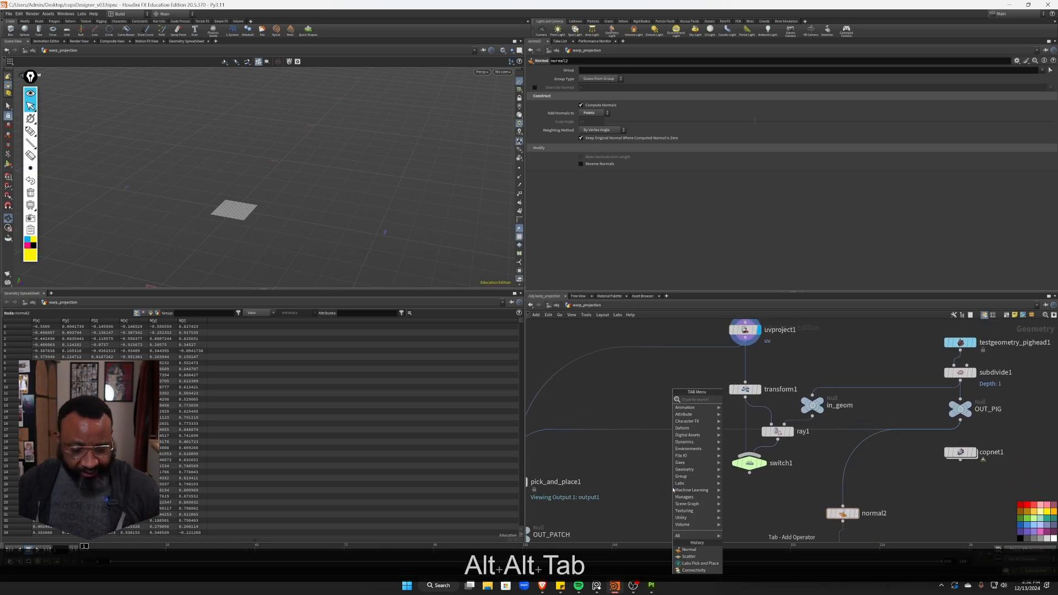
{"action": "type", "text": "tra"}
{"action": "key", "text": "Return"}
{"action": "key", "text": "Return"}
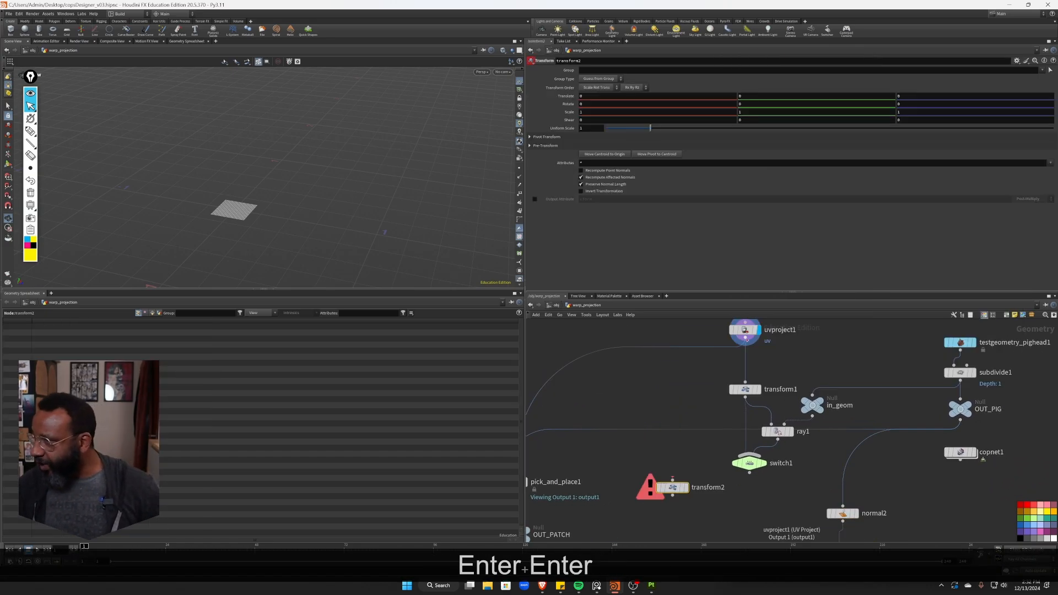
{"action": "left_click_drag", "start_coordinate": [191, 163], "coordinate": [225, 184], "text": "alt"}
{"action": "type", "text": "90"}
{"action": "key", "text": "Return"}
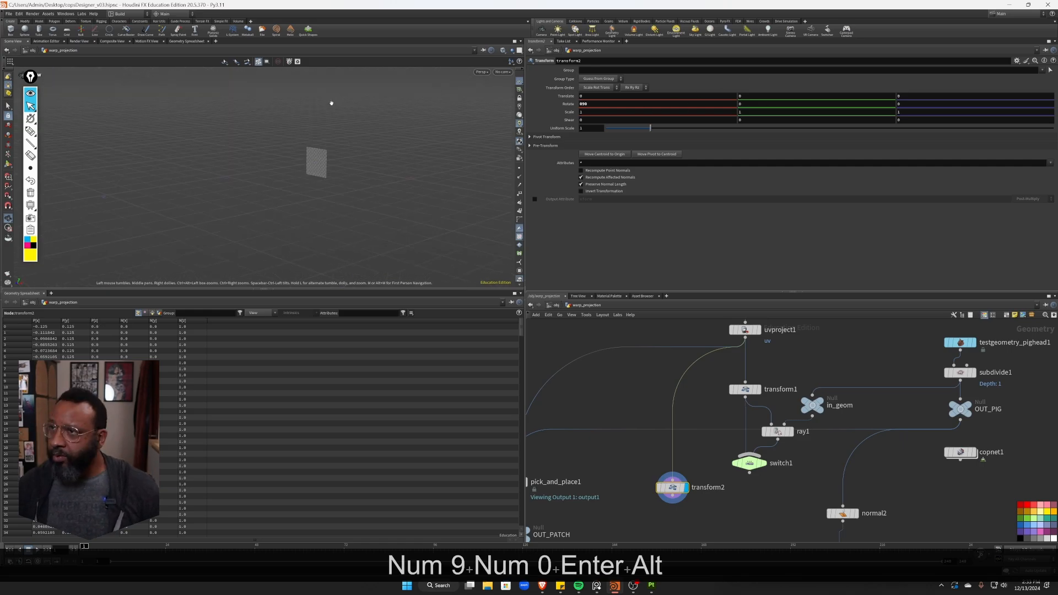
Add a Copy to Points node with transform2 as the source and scatter1 as the target points, and display it.
{"action": "scroll", "coordinate": [783, 390], "scroll_direction": "up", "scroll_amount": 2}
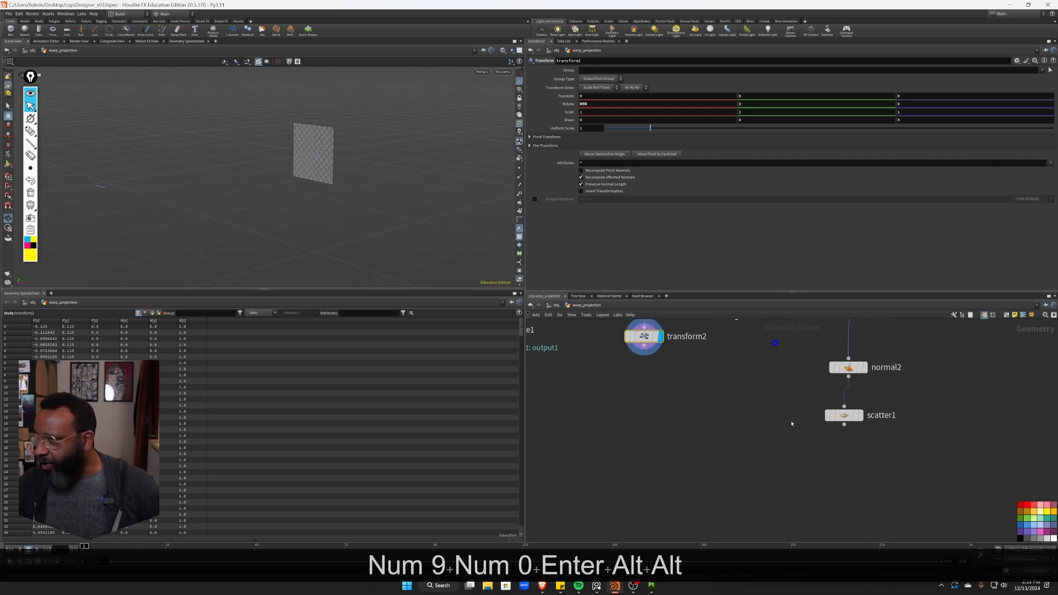
{"action": "key", "text": "Tab"}
{"action": "type", "text": "copy tp"}
{"action": "key", "text": "Return"}
{"action": "key", "text": "Return"}
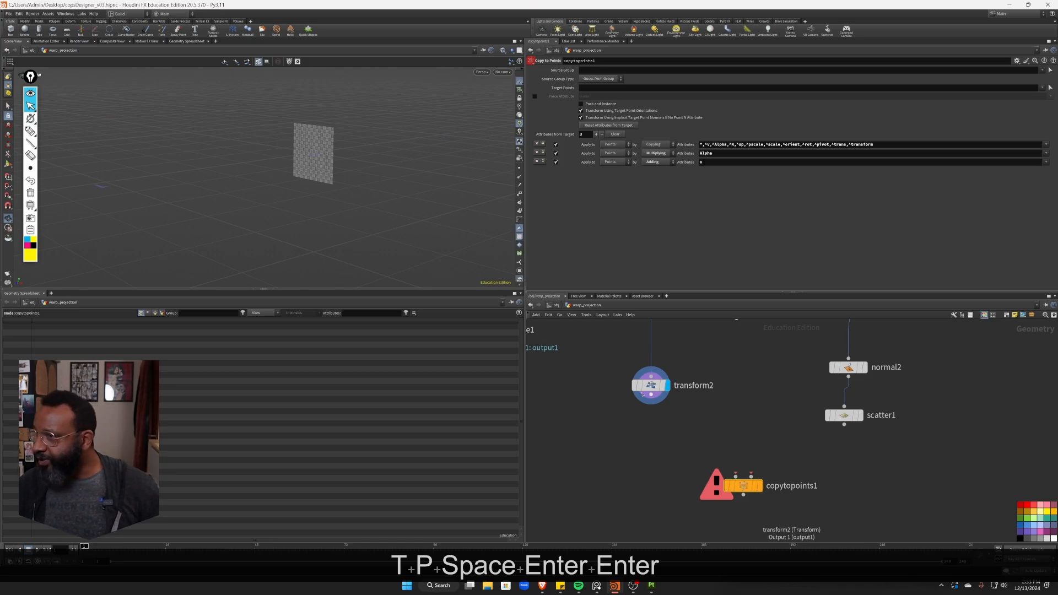
{"action": "left_click_drag", "start_coordinate": [651, 392], "coordinate": [735, 475]}
{"action": "left_click_drag", "start_coordinate": [844, 425], "coordinate": [751, 474]}
{"action": "left_click", "coordinate": [759, 485]}
{"action": "right_click_drag", "start_coordinate": [440, 206], "coordinate": [377, 193], "text": "alt"}
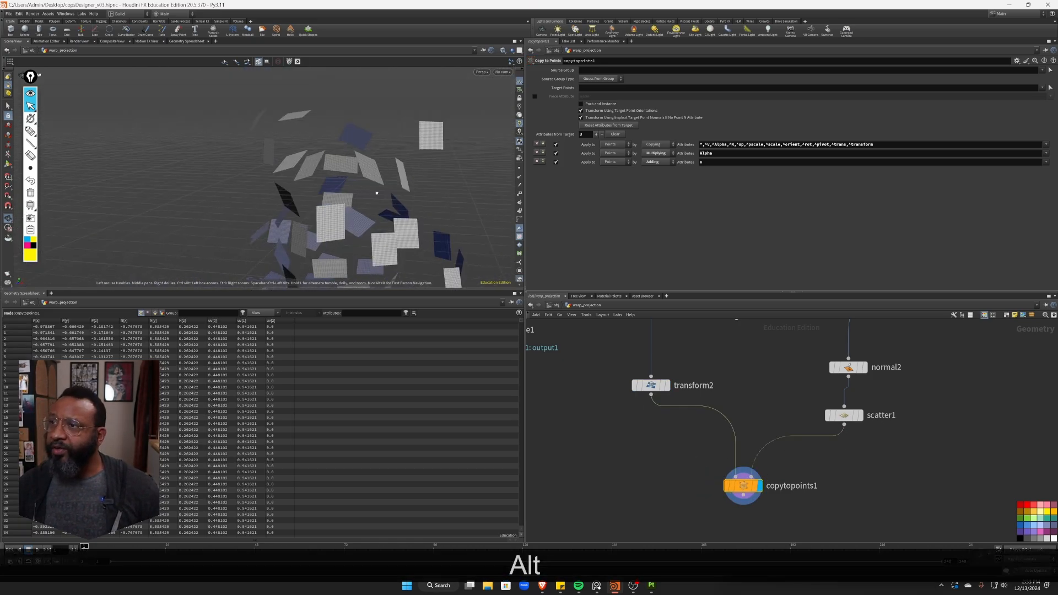
Show OUT_PIG as a wireframe template and inspect how the copied patches sit on the pig head.
{"action": "middle_click_drag", "start_coordinate": [930, 412], "coordinate": [784, 529]}
{"action": "left_click", "coordinate": [861, 380]}
{"action": "left_click_drag", "start_coordinate": [385, 182], "coordinate": [419, 180], "text": "alt"}
{"action": "middle_click_drag", "start_coordinate": [589, 440], "coordinate": [751, 386]}
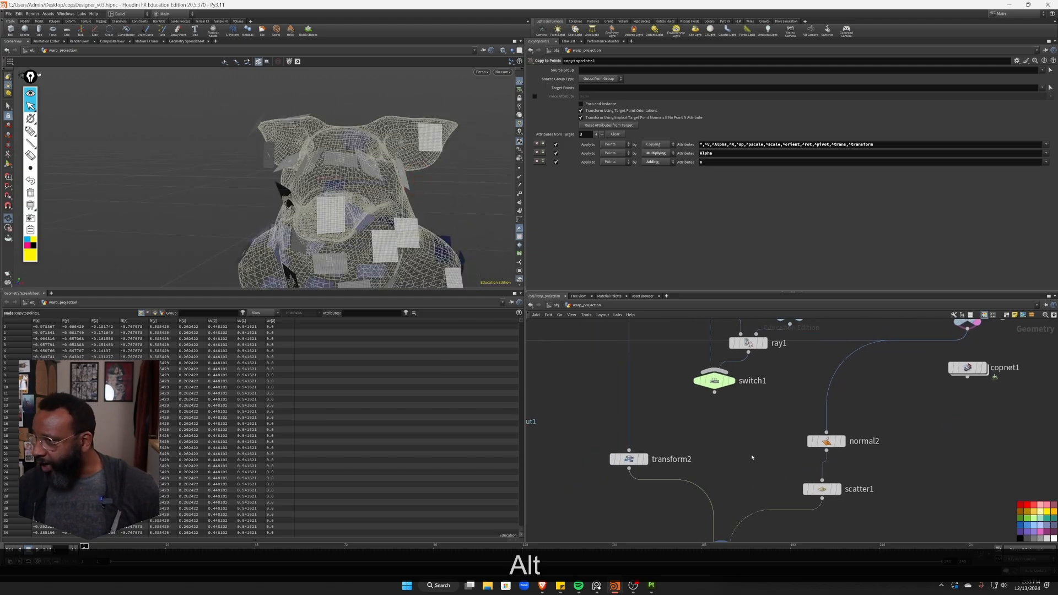
{"action": "scroll", "coordinate": [769, 413], "scroll_direction": "down", "scroll_amount": 2}
{"action": "left_click_drag", "start_coordinate": [386, 212], "coordinate": [458, 161], "text": "alt"}
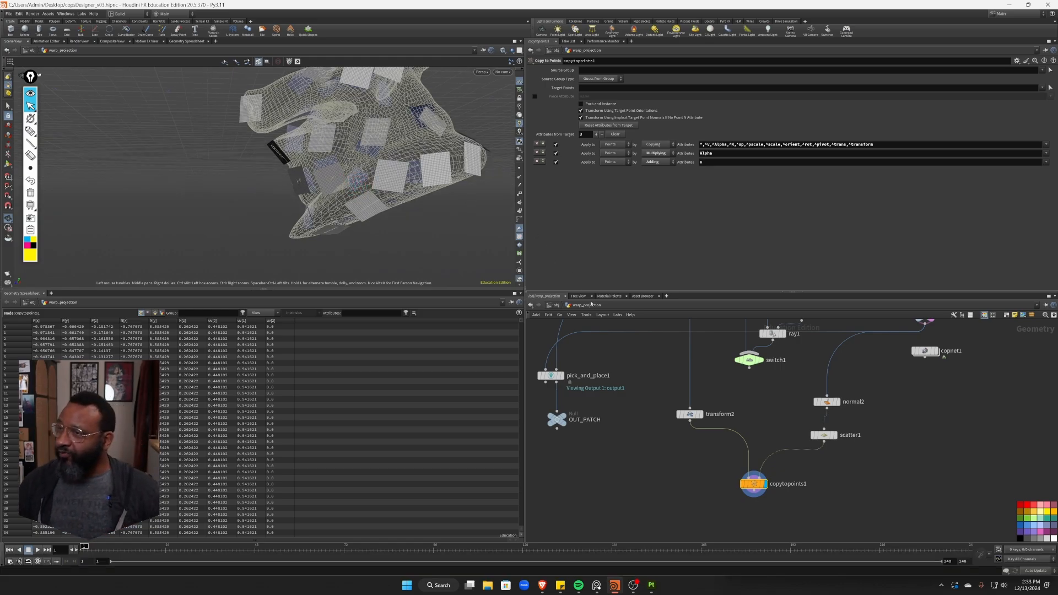
{"action": "left_click_drag", "start_coordinate": [670, 458], "coordinate": [559, 477], "text": "alt"}
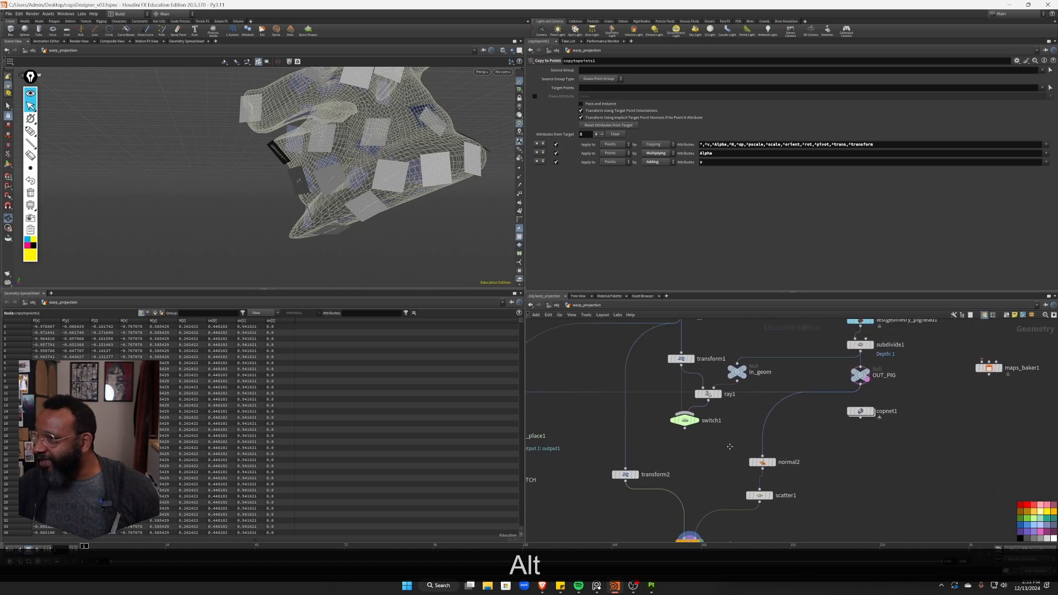
{"action": "left_click_drag", "start_coordinate": [724, 375], "coordinate": [735, 292], "text": "alt"}
{"action": "left_click_drag", "start_coordinate": [309, 182], "coordinate": [325, 177], "text": "alt"}
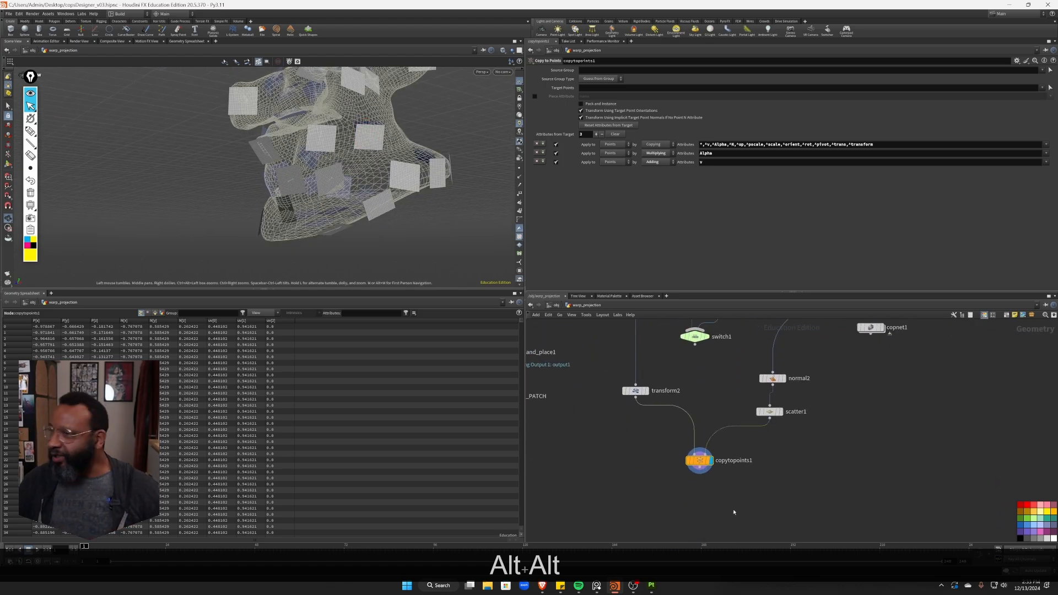
Move OUT_PATCH below copytopoints1, feed it from that node, and display copnet1.
{"action": "left_click_drag", "start_coordinate": [733, 512], "coordinate": [835, 482], "text": "alt"}
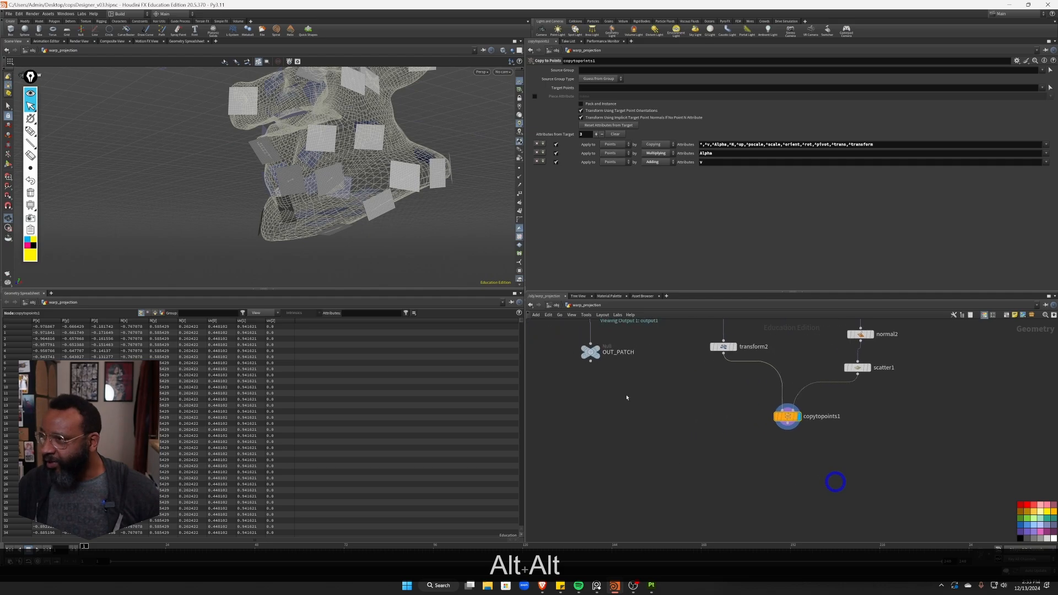
{"action": "left_click_drag", "start_coordinate": [590, 352], "coordinate": [810, 529]}
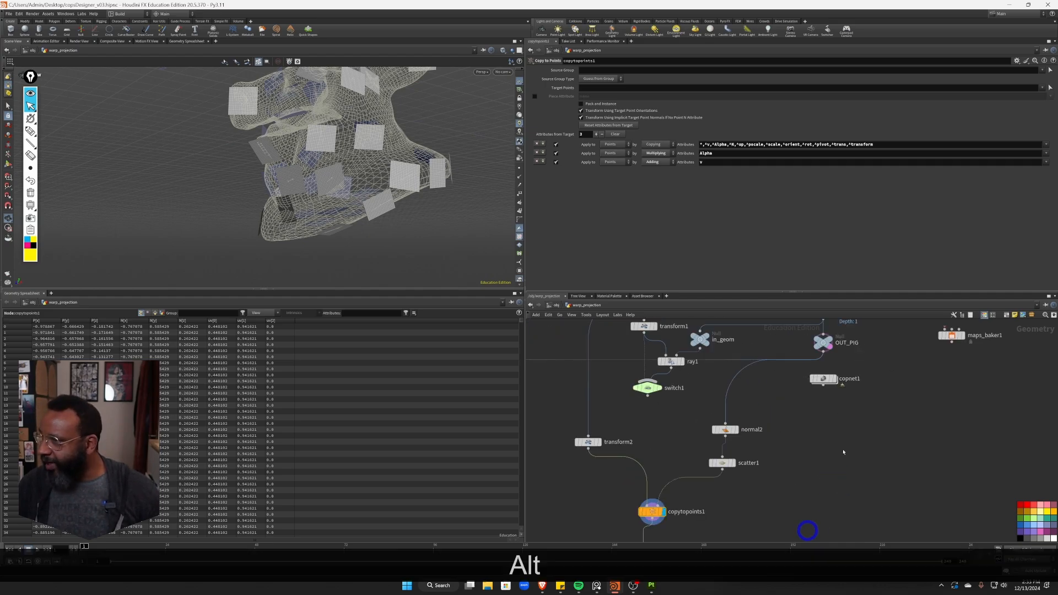
{"action": "left_click", "coordinate": [837, 380]}
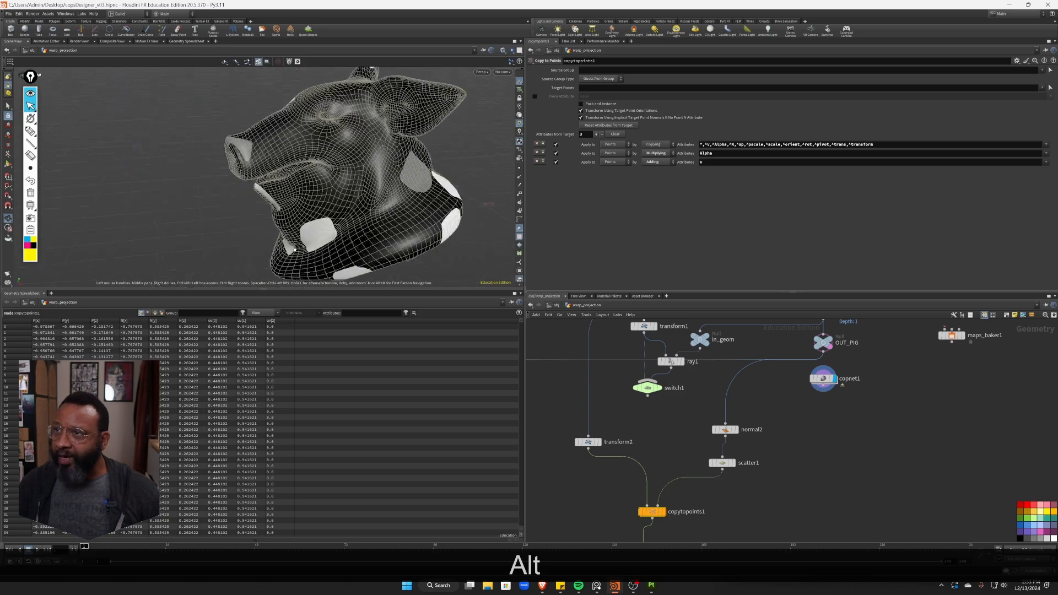
Open the copnet1 network and examine the texturesample node and the previewmaterial1 result on the pig head.
{"action": "left_click_drag", "start_coordinate": [830, 378], "coordinate": [750, 435], "text": "alt"}
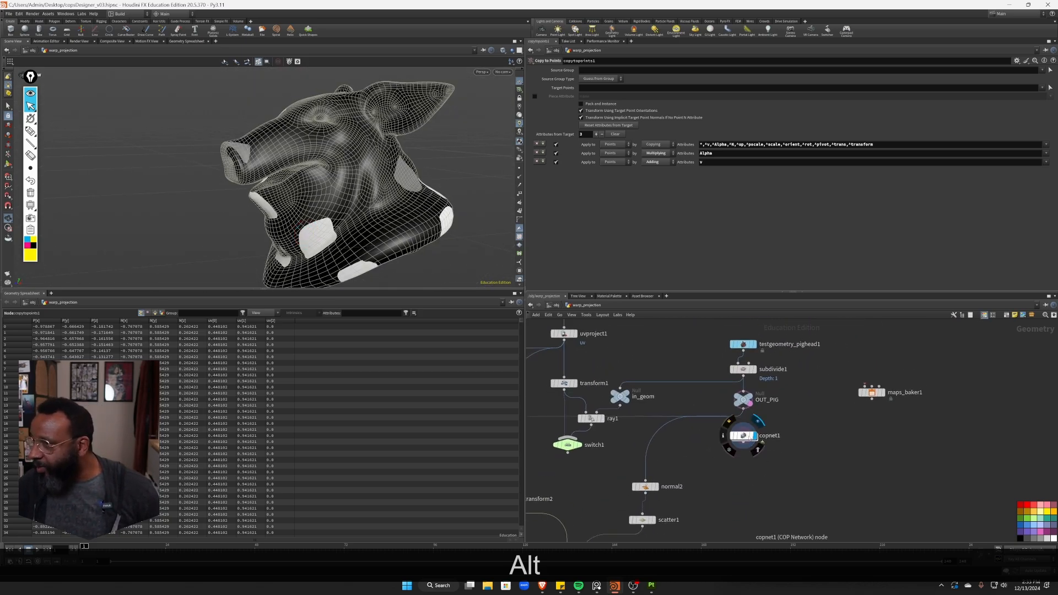
{"action": "double_click", "coordinate": [743, 435]}
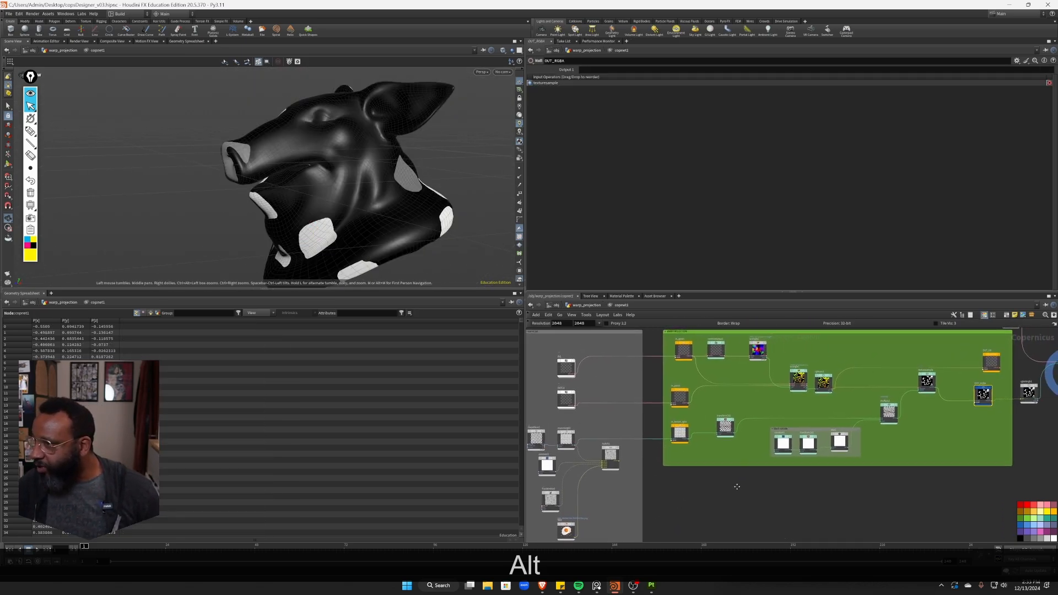
{"action": "right_click_drag", "start_coordinate": [736, 486], "coordinate": [806, 444], "text": "alt"}
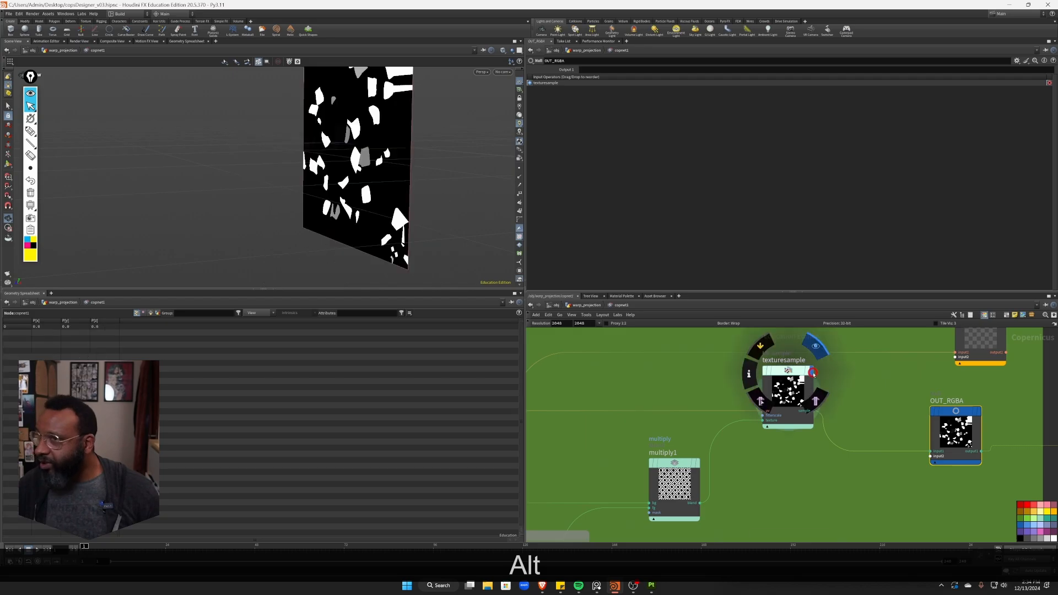
{"action": "left_click_drag", "start_coordinate": [816, 378], "coordinate": [610, 395], "text": "alt"}
{"action": "left_click_drag", "start_coordinate": [776, 432], "coordinate": [664, 501], "text": "alt"}
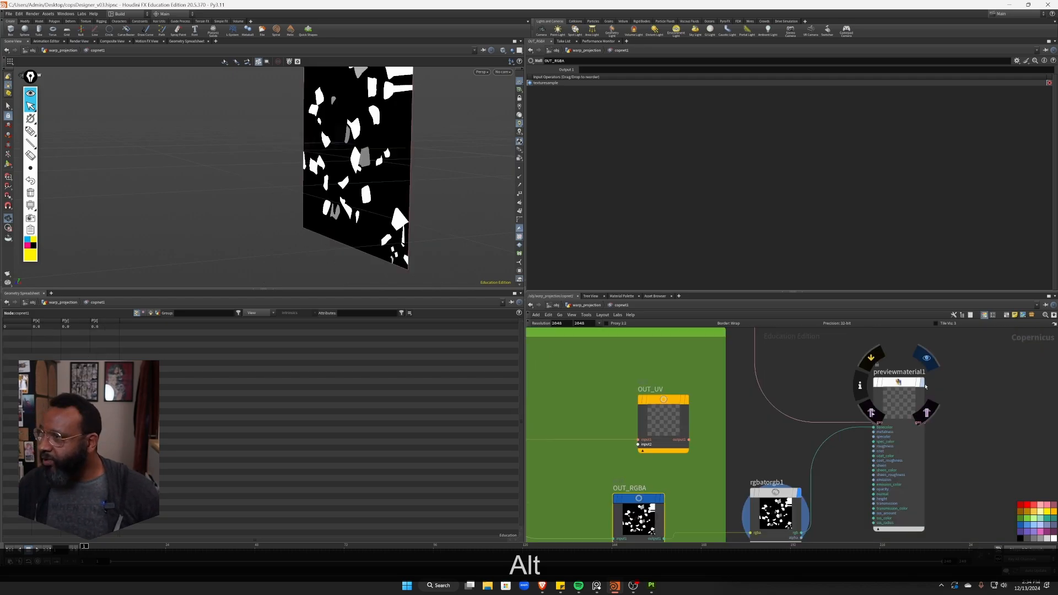
{"action": "left_click", "coordinate": [920, 360]}
{"action": "left_click_drag", "start_coordinate": [419, 170], "coordinate": [349, 170], "text": "alt"}
{"action": "left_click_drag", "start_coordinate": [560, 489], "coordinate": [663, 413], "text": "alt"}
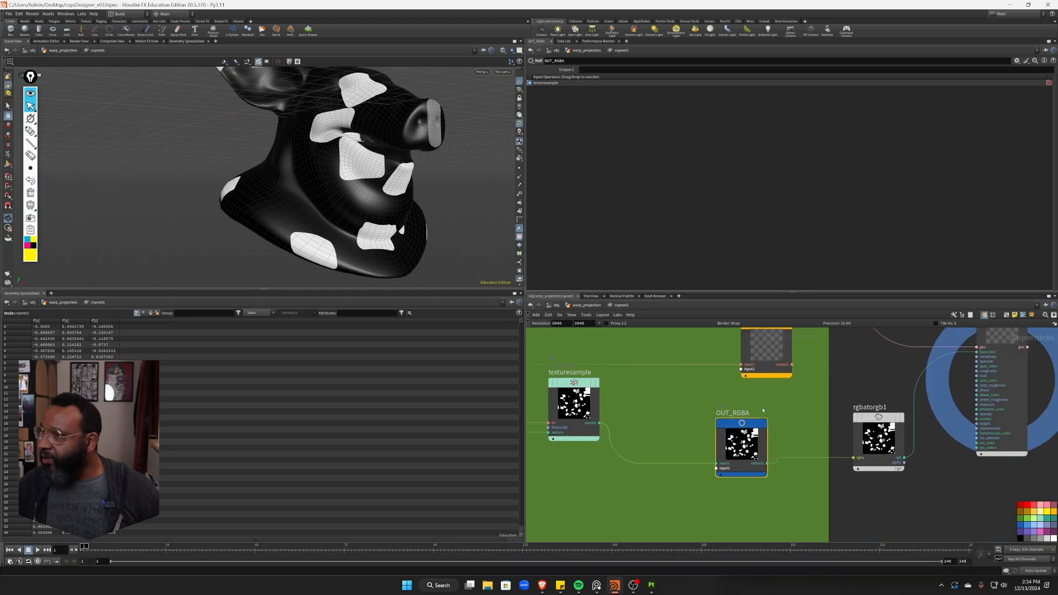
Display OUT_RGBA to view the sampled patch image, inspect rgbatorgb1, and return to the geometry network.
{"action": "left_click", "coordinate": [782, 426]}
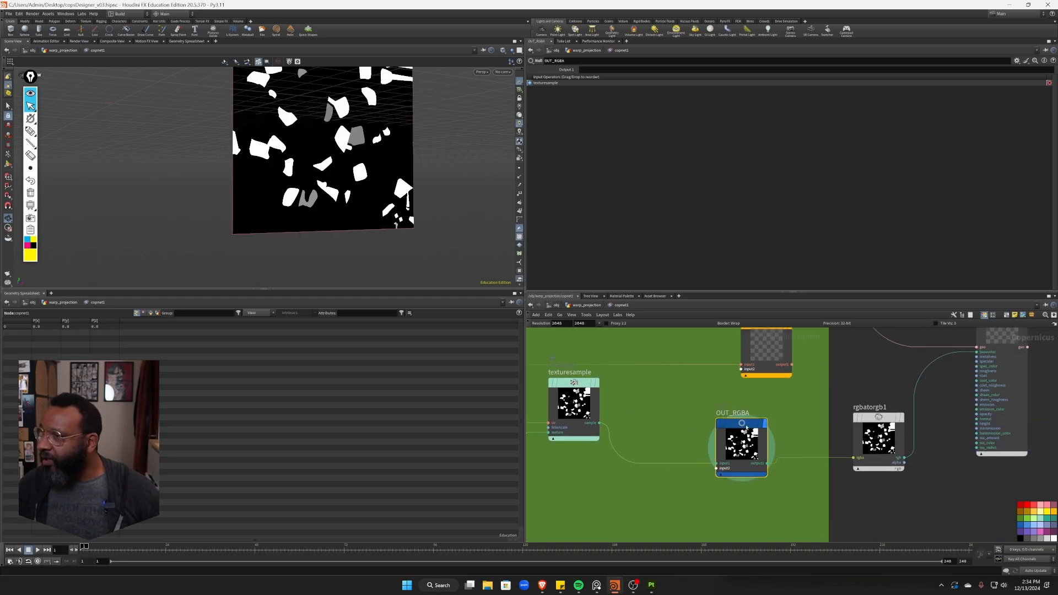
{"action": "left_click", "coordinate": [893, 419]}
{"action": "scroll", "coordinate": [800, 440], "scroll_direction": "down", "scroll_amount": 3}
{"action": "left_click_drag", "start_coordinate": [798, 447], "coordinate": [800, 439], "text": "alt"}
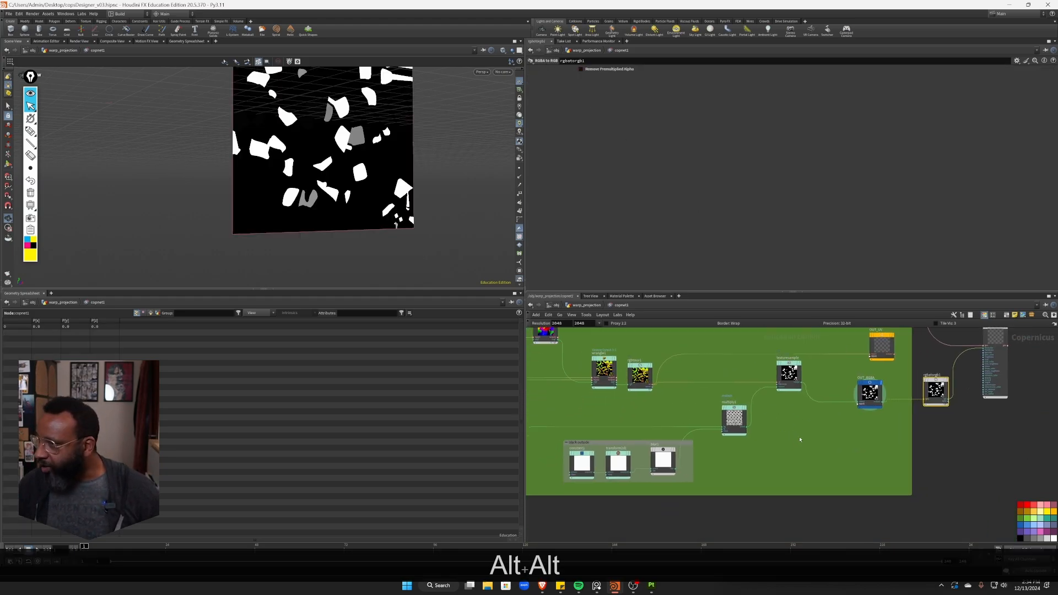
{"action": "key", "text": "u"}
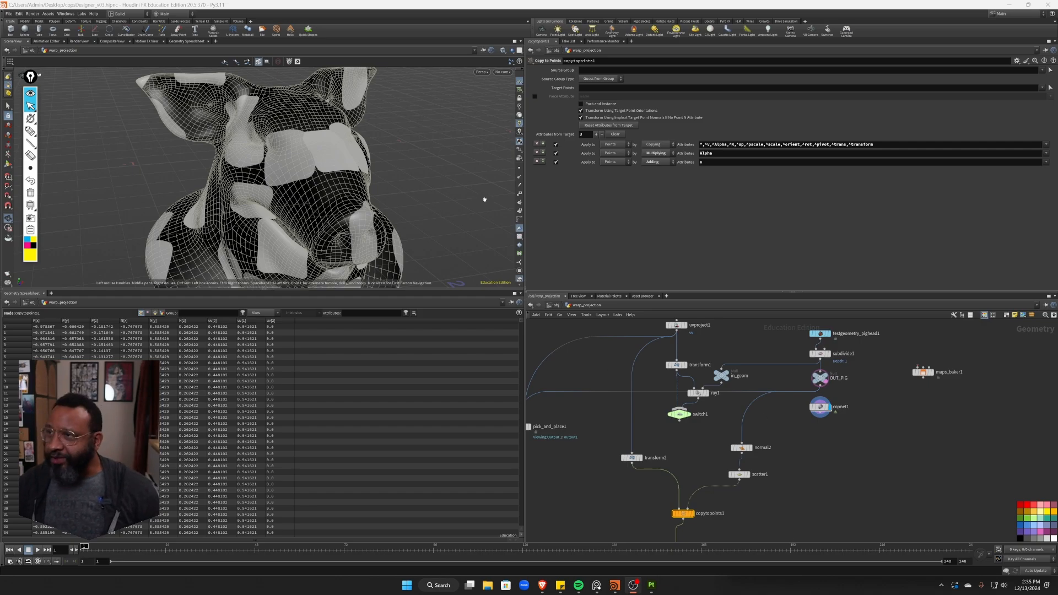
Display copytopoints1 and compare its copied patches with the projected result on the pig head.
{"action": "left_click_drag", "start_coordinate": [435, 198], "coordinate": [284, 217], "text": "alt"}
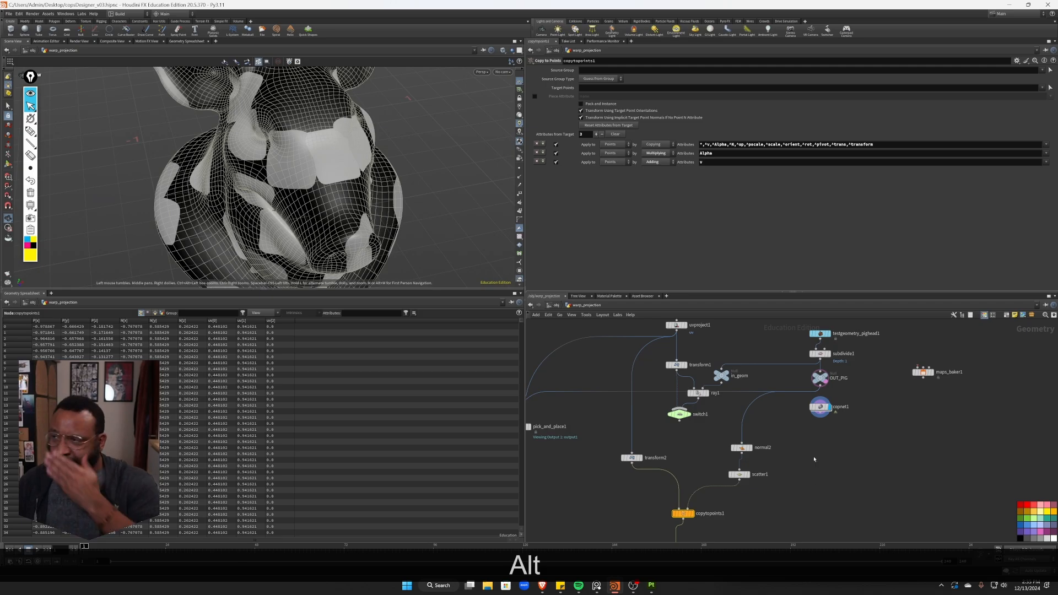
{"action": "middle_click_drag", "start_coordinate": [676, 457], "coordinate": [692, 388]}
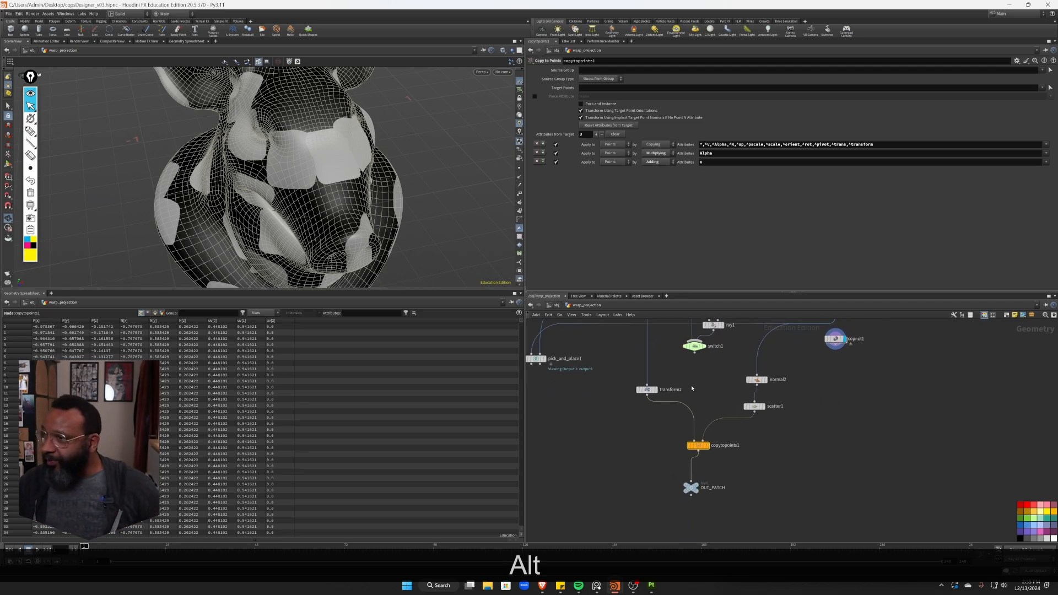
{"action": "left_click", "coordinate": [706, 445]}
{"action": "left_click_drag", "start_coordinate": [325, 182], "coordinate": [385, 165], "text": "alt"}
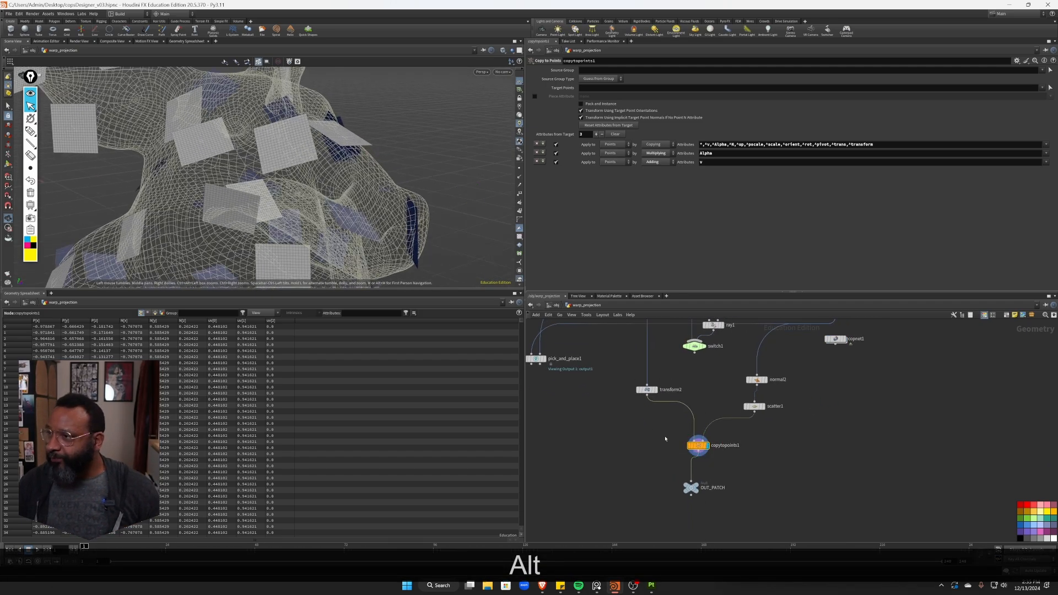
{"action": "middle_click_drag", "start_coordinate": [688, 385], "coordinate": [685, 397]}
{"action": "left_click_drag", "start_coordinate": [314, 181], "coordinate": [321, 215], "text": "alt"}
{"action": "right_click_drag", "start_coordinate": [322, 215], "coordinate": [396, 210], "text": "alt"}
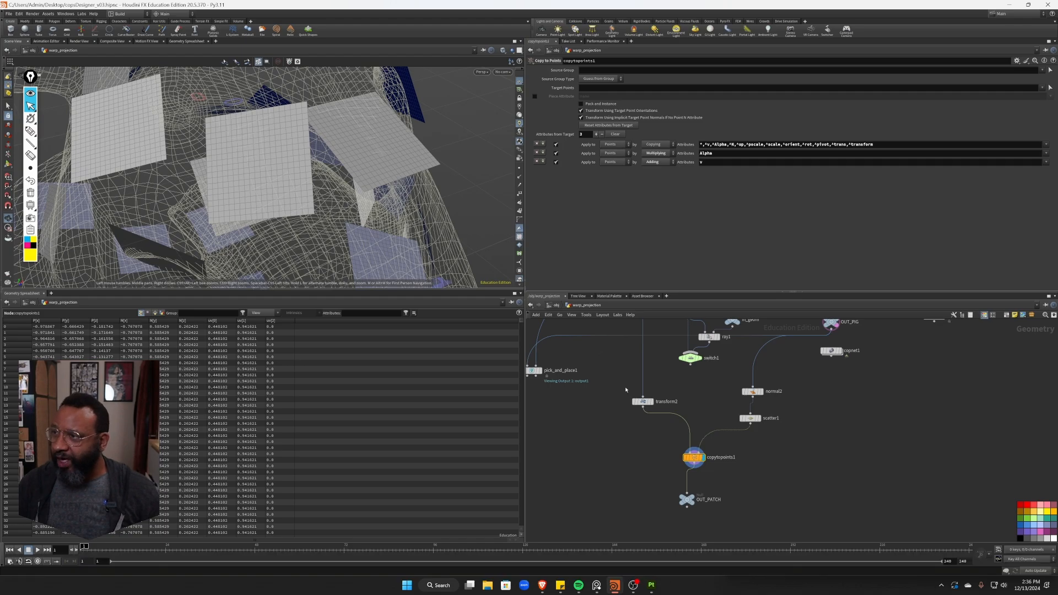
Display transform2 to check the source patch, then display copytopoints1 again to compare the copies.
{"action": "mouse_move", "coordinate": [653, 403]}
{"action": "middle_click_drag", "start_coordinate": [248, 148], "coordinate": [273, 184], "text": "alt"}
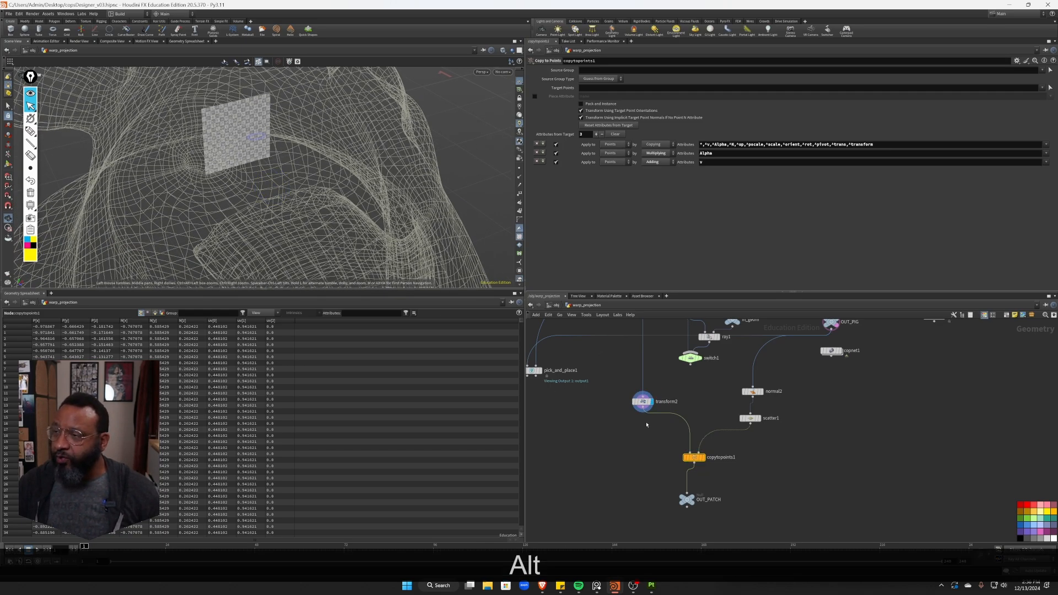
{"action": "left_click", "coordinate": [702, 457]}
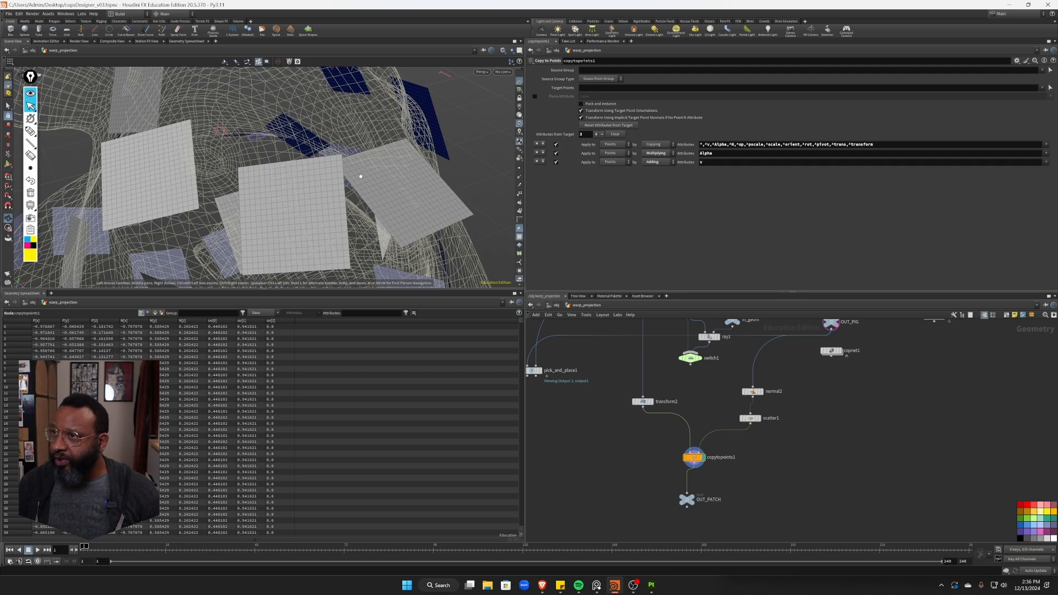
{"action": "right_click_drag", "start_coordinate": [360, 175], "coordinate": [308, 178], "text": "alt"}
{"action": "left_click_drag", "start_coordinate": [308, 177], "coordinate": [521, 170], "text": "alt"}
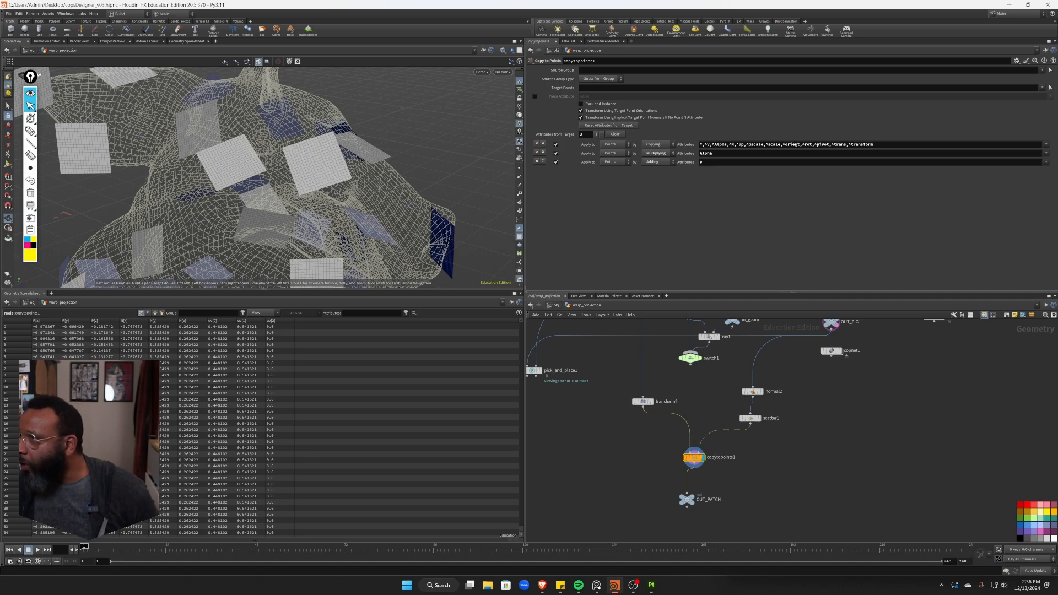
Exclude uv from the first target attribute row of copytopoints1 by appending ", ^uv" to its attribute list.
{"action": "left_click", "coordinate": [930, 142]}
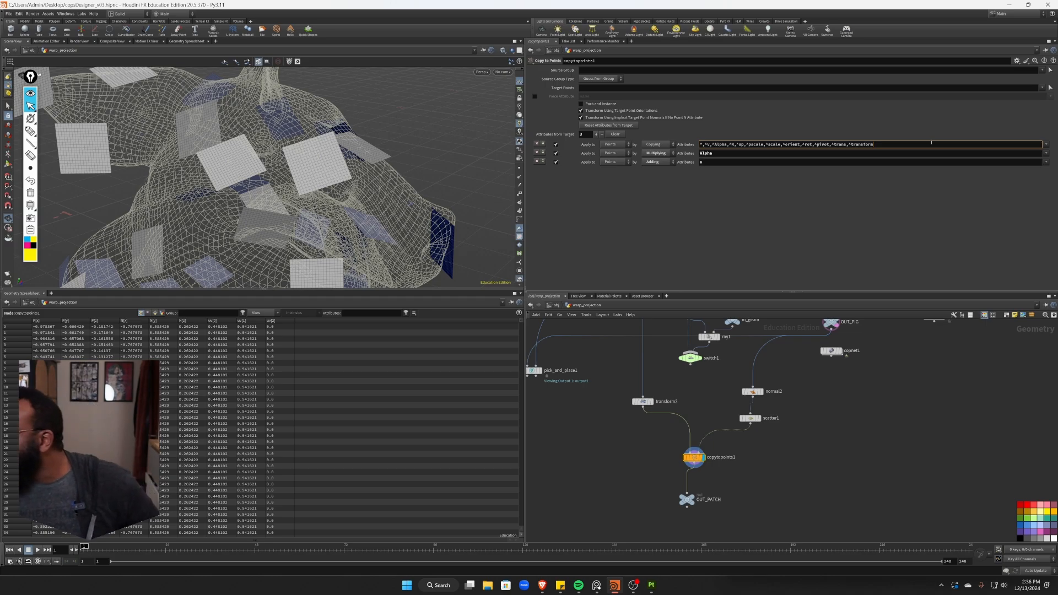
{"action": "type", "text": ","}
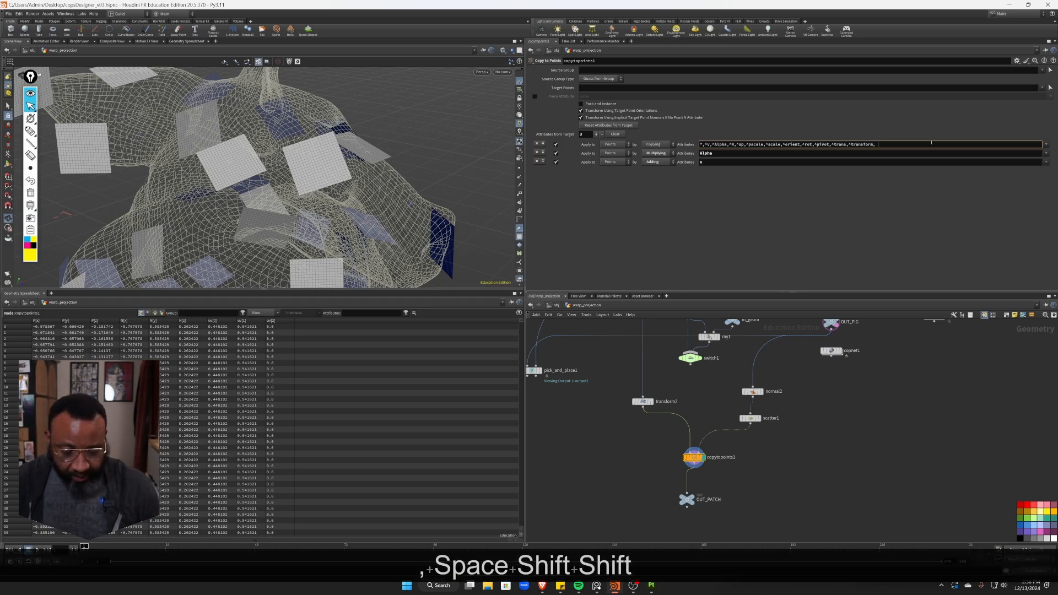
{"action": "key", "text": "shift"}
{"action": "type", "text": "^"}
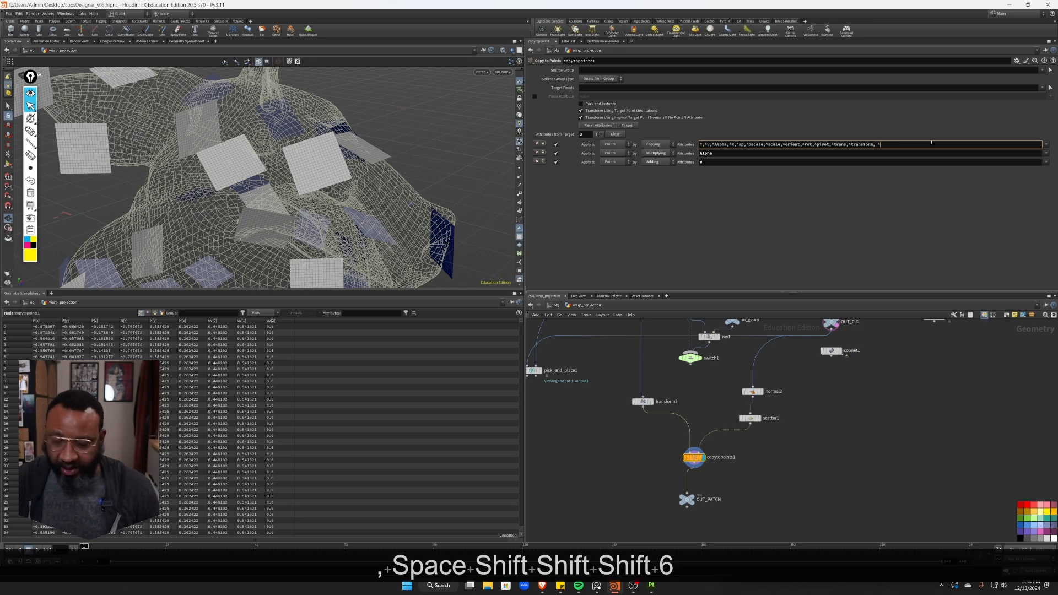
{"action": "type", "text": "uv"}
{"action": "key", "text": "Return"}
Display copnet1 and examine how the noise texture maps onto the patches around the pig head.
{"action": "left_click_drag", "start_coordinate": [386, 166], "coordinate": [352, 132], "text": "alt"}
{"action": "middle_click_drag", "start_coordinate": [765, 466], "coordinate": [862, 463], "text": "alt"}
{"action": "middle_click_drag", "start_coordinate": [1015, 399], "coordinate": [843, 449], "text": "alt"}
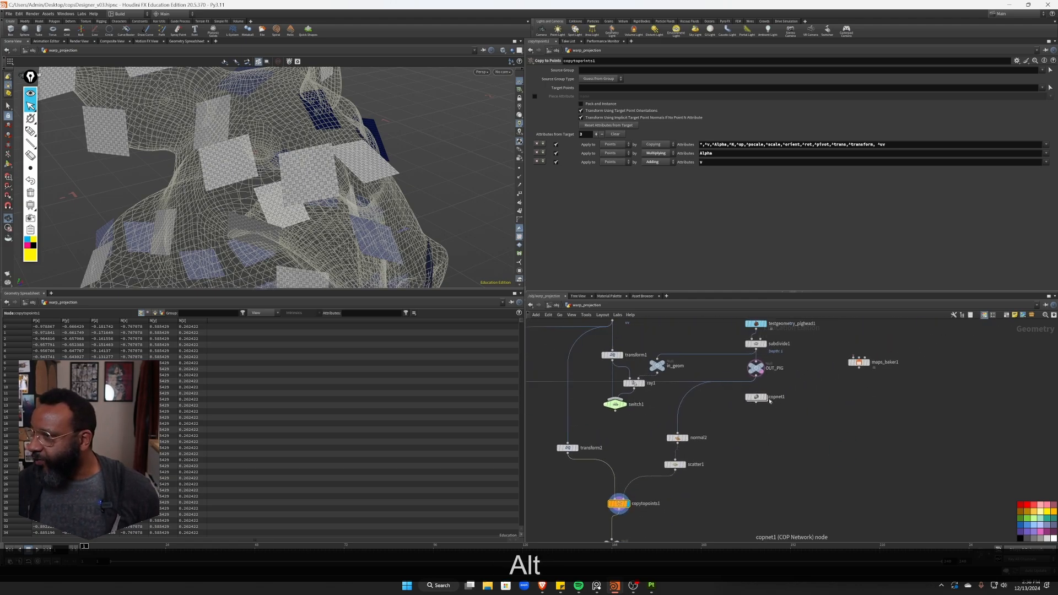
{"action": "left_click", "coordinate": [755, 398]}
{"action": "left_click_drag", "start_coordinate": [302, 186], "coordinate": [411, 189], "text": "alt"}
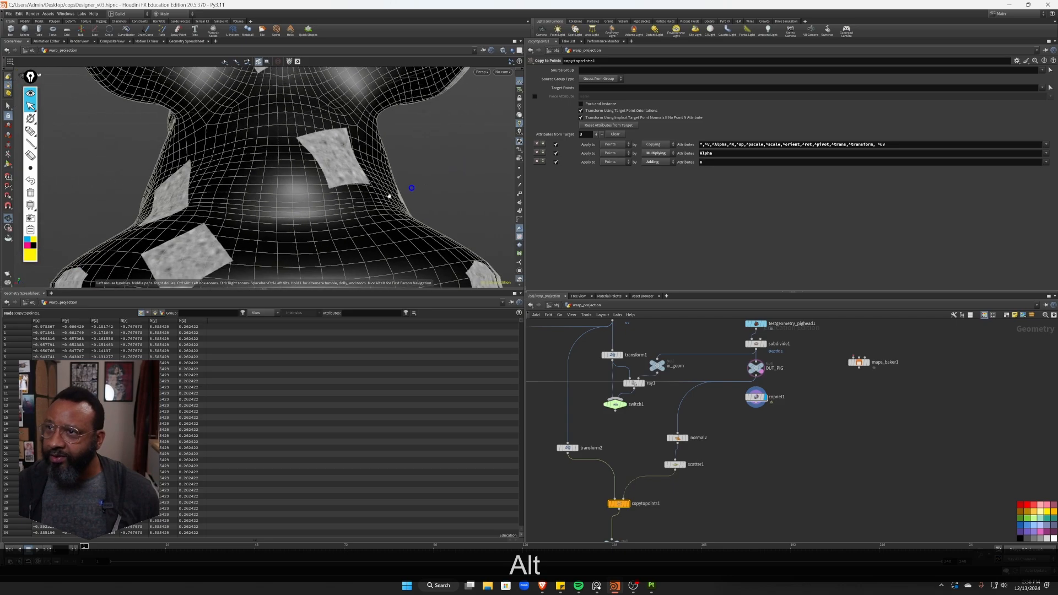
{"action": "right_click_drag", "start_coordinate": [410, 188], "coordinate": [420, 223], "text": "alt"}
{"action": "left_click_drag", "start_coordinate": [420, 223], "coordinate": [327, 163], "text": "alt"}
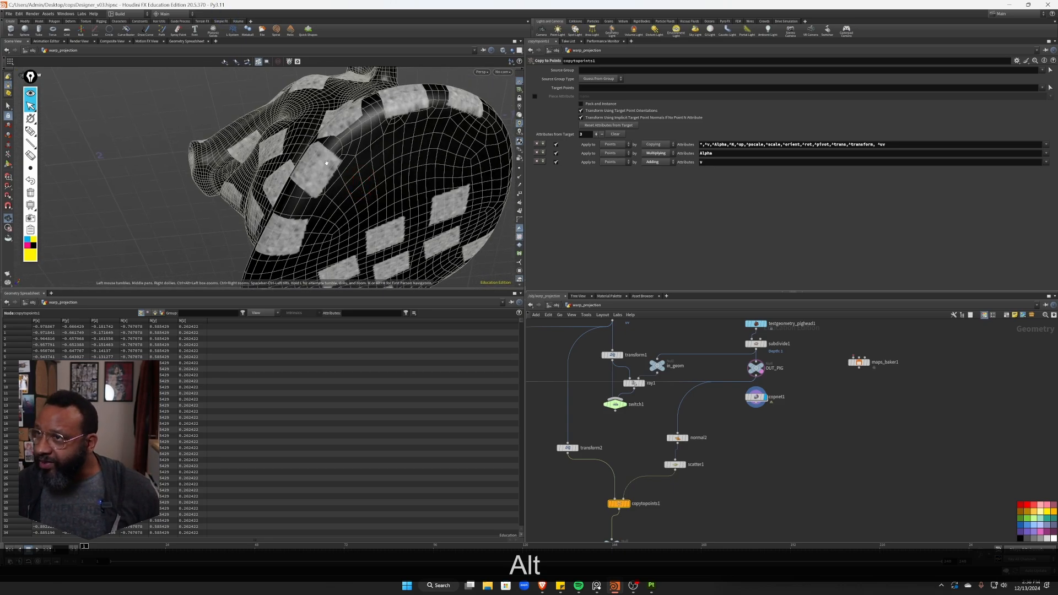
{"action": "mouse_move", "coordinate": [351, 127]}
{"action": "left_mouse_down", "text": "alt"}
{"action": "mouse_move", "coordinate": [408, 166]}
{"action": "mouse_move", "coordinate": [385, 135]}
{"action": "mouse_move", "coordinate": [360, 145]}
{"action": "left_mouse_up", "text": "alt"}
Open the copnet1 network again and bring the texture source nodes and in_texture_rgba into view.
{"action": "left_click_drag", "start_coordinate": [735, 472], "coordinate": [774, 437], "text": "alt"}
{"action": "left_click_drag", "start_coordinate": [703, 479], "coordinate": [737, 454], "text": "alt"}
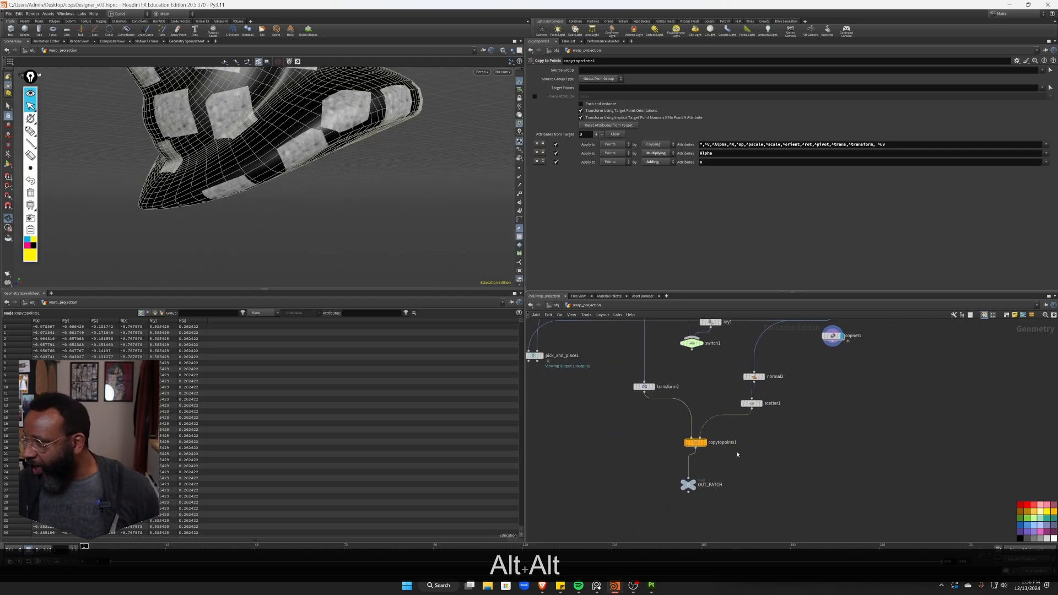
{"action": "left_click_drag", "start_coordinate": [684, 492], "coordinate": [970, 477]}
{"action": "left_click", "coordinate": [834, 337]}
{"action": "double_click", "coordinate": [836, 339]}
{"action": "left_click_drag", "start_coordinate": [779, 469], "coordinate": [963, 445], "text": "alt"}
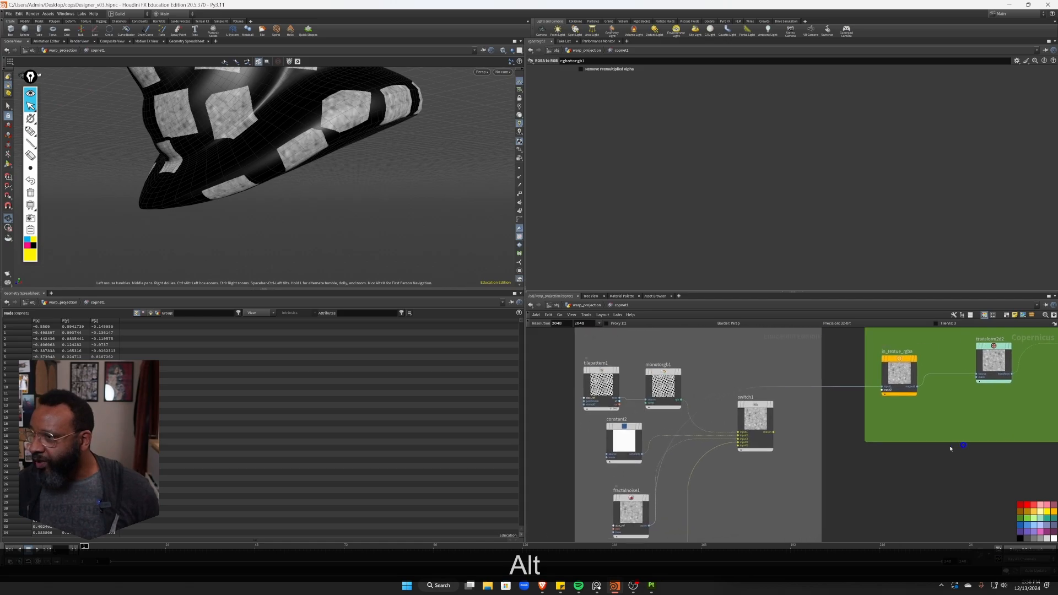
Wire the monotorgb1 tile pattern into in_texture_rgba, then replace that input with the white constant node.
{"action": "left_click_drag", "start_coordinate": [682, 400], "coordinate": [881, 387]}
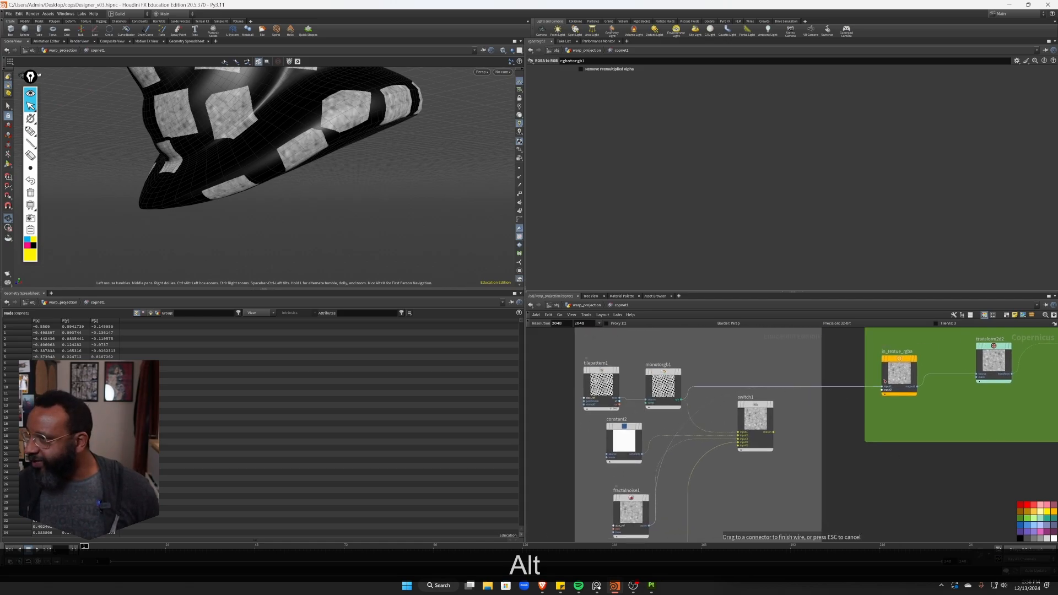
{"action": "left_click_drag", "start_coordinate": [722, 491], "coordinate": [674, 508], "text": "alt"}
{"action": "left_click_drag", "start_coordinate": [594, 471], "coordinate": [833, 404]}
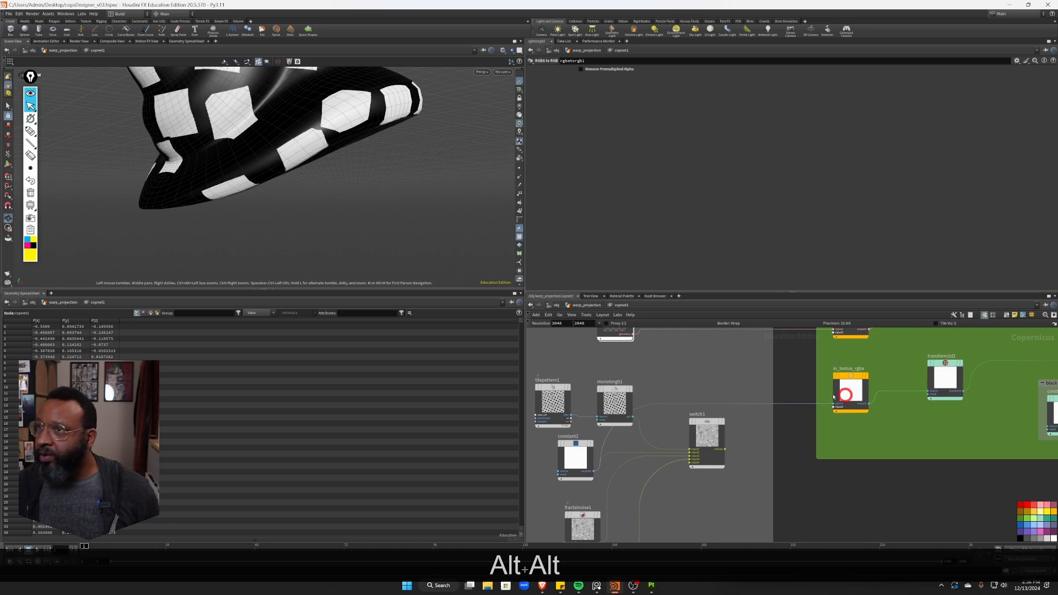
{"action": "left_click_drag", "start_coordinate": [699, 529], "coordinate": [630, 431], "text": "alt"}
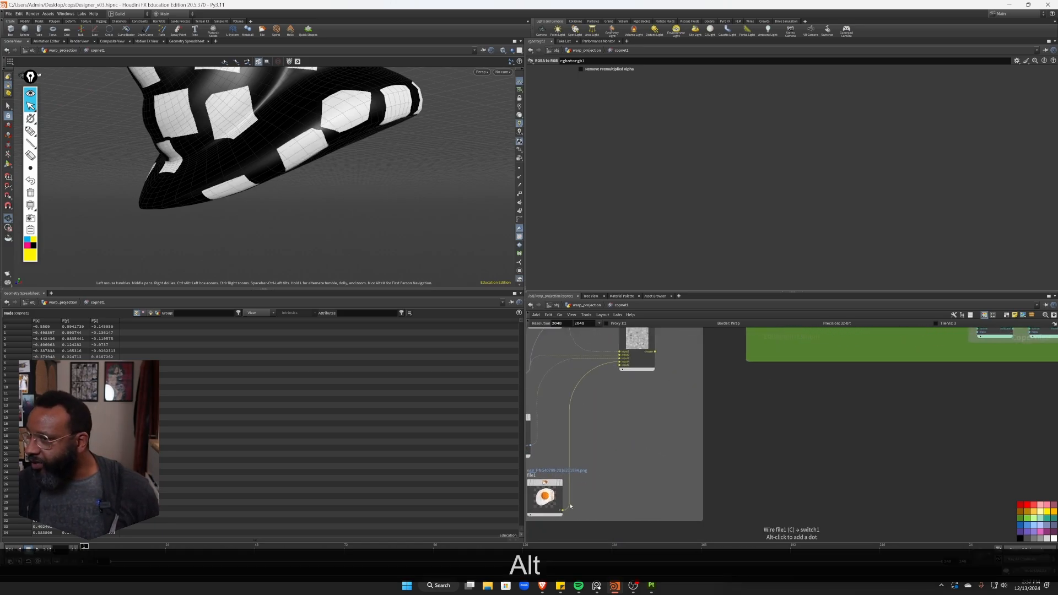
Wire the fried egg image from file1 into in_texture_rgba and inspect the egg patches on the pig head.
{"action": "left_click_drag", "start_coordinate": [562, 510], "coordinate": [775, 316]}
{"action": "left_click_drag", "start_coordinate": [759, 384], "coordinate": [774, 491], "text": "alt"}
{"action": "left_click", "coordinate": [771, 403]}
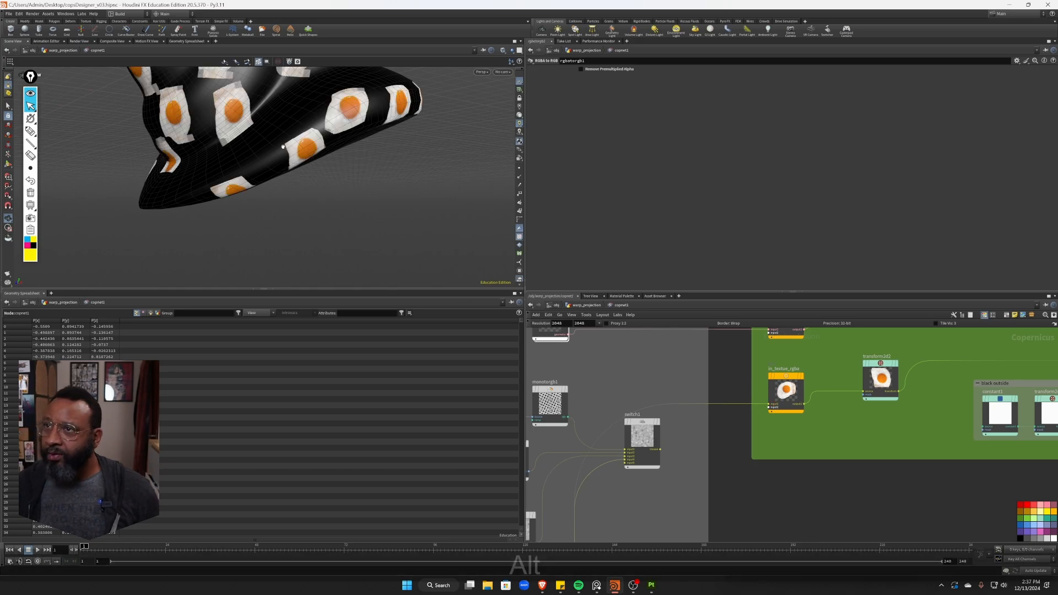
{"action": "left_click_drag", "start_coordinate": [308, 198], "coordinate": [367, 133], "text": "alt"}
{"action": "middle_click_drag", "start_coordinate": [340, 127], "coordinate": [312, 76], "text": "alt"}
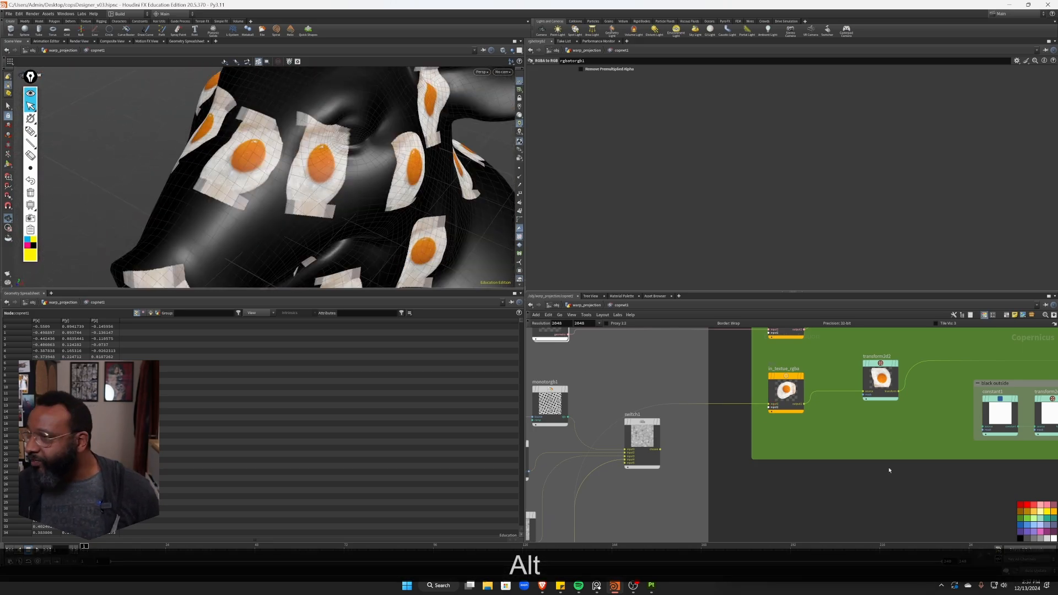
Set the Shear of transform2d2 to 0.
{"action": "middle_click_drag", "start_coordinate": [809, 477], "coordinate": [704, 515], "text": "alt"}
{"action": "left_click", "coordinate": [773, 417]}
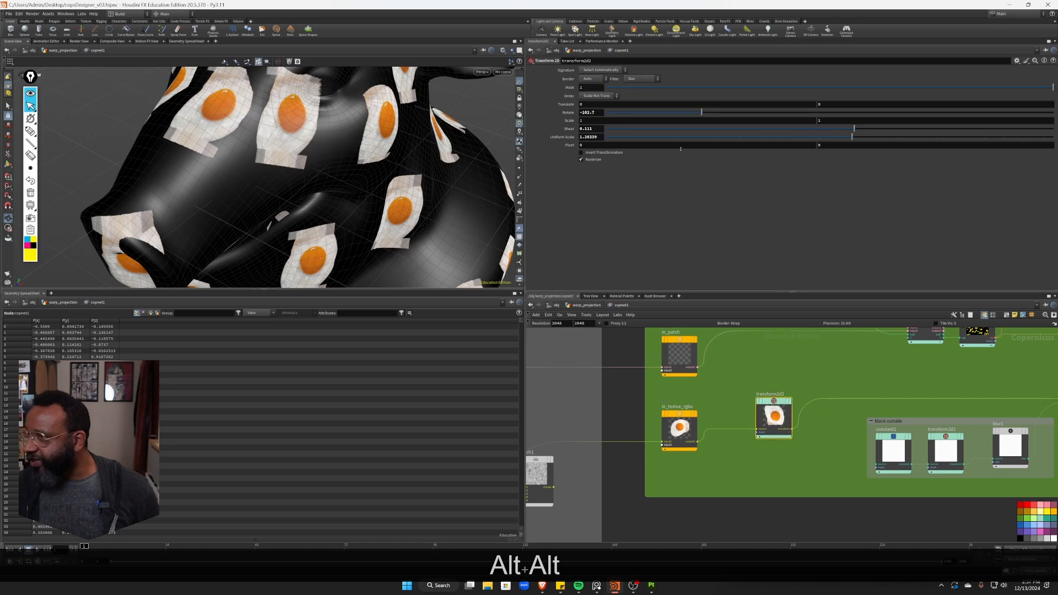
{"action": "type", "text": "0"}
{"action": "key", "text": "Return"}
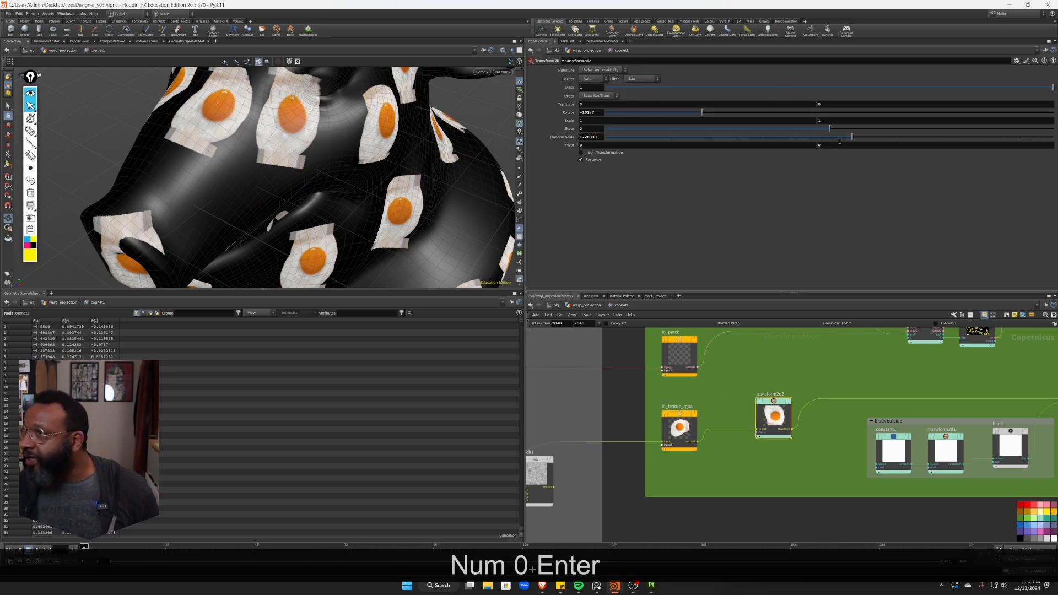
Set the Border of transform2d2 to Clip and its Uniform Scale to about 0.68.
{"action": "left_click_drag", "start_coordinate": [852, 136], "coordinate": [750, 136]}
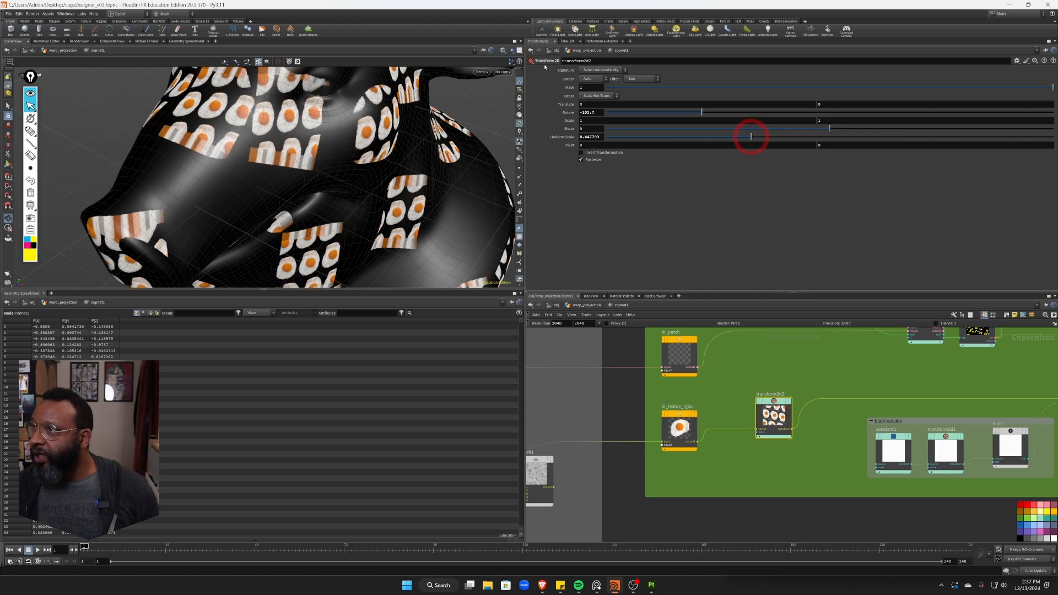
{"action": "left_click", "coordinate": [598, 78]}
{"action": "left_click", "coordinate": [589, 87]}
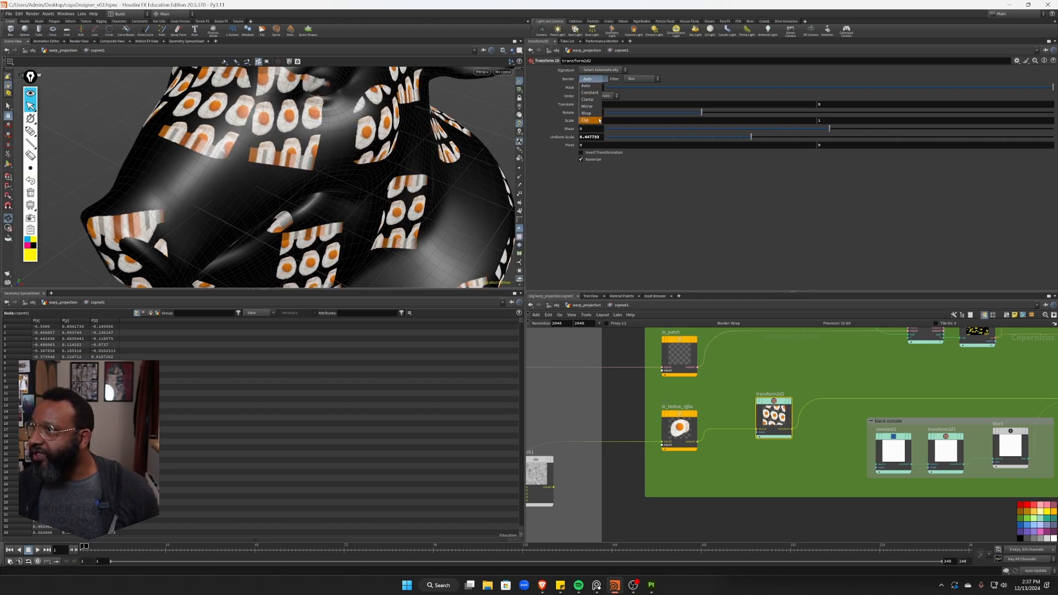
{"action": "left_click_drag", "start_coordinate": [226, 206], "coordinate": [342, 209], "text": "alt"}
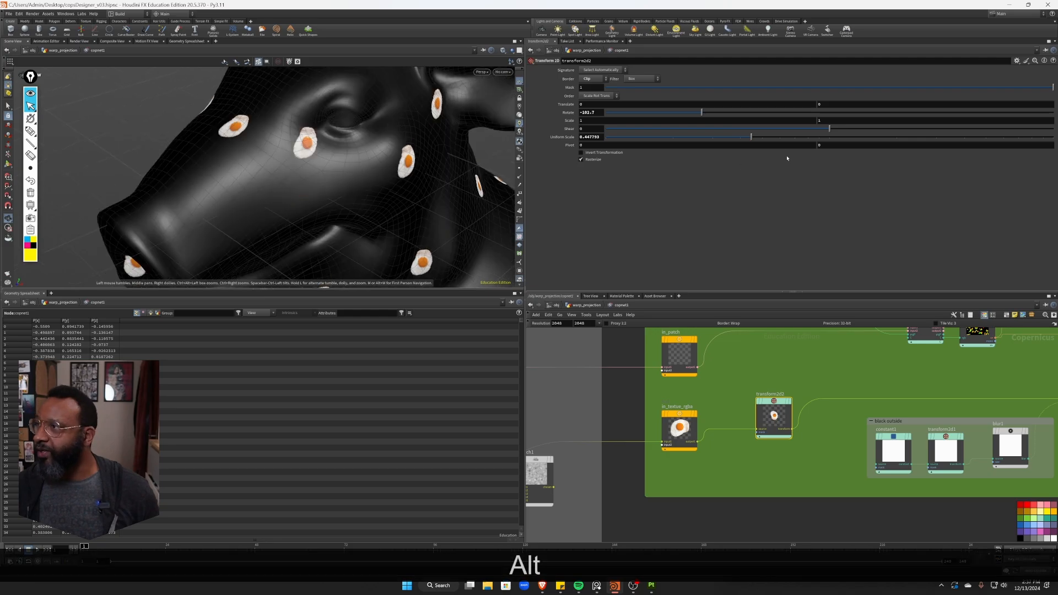
{"action": "left_click_drag", "start_coordinate": [757, 141], "coordinate": [795, 138]}
{"action": "middle_click_drag", "start_coordinate": [744, 378], "coordinate": [578, 387]}
Examine the clipped egg decals from several angles around the pig head and neck.
{"action": "left_click_drag", "start_coordinate": [243, 170], "coordinate": [323, 200], "text": "alt"}
{"action": "middle_click_drag", "start_coordinate": [322, 200], "coordinate": [350, 170], "text": "alt"}
{"action": "left_click_drag", "start_coordinate": [350, 170], "coordinate": [380, 148], "text": "alt"}
{"action": "left_click_drag", "start_coordinate": [372, 233], "coordinate": [297, 215], "text": "alt"}
{"action": "right_click_drag", "start_coordinate": [297, 215], "coordinate": [399, 226], "text": "alt"}
{"action": "left_click_drag", "start_coordinate": [399, 227], "coordinate": [302, 208], "text": "alt"}
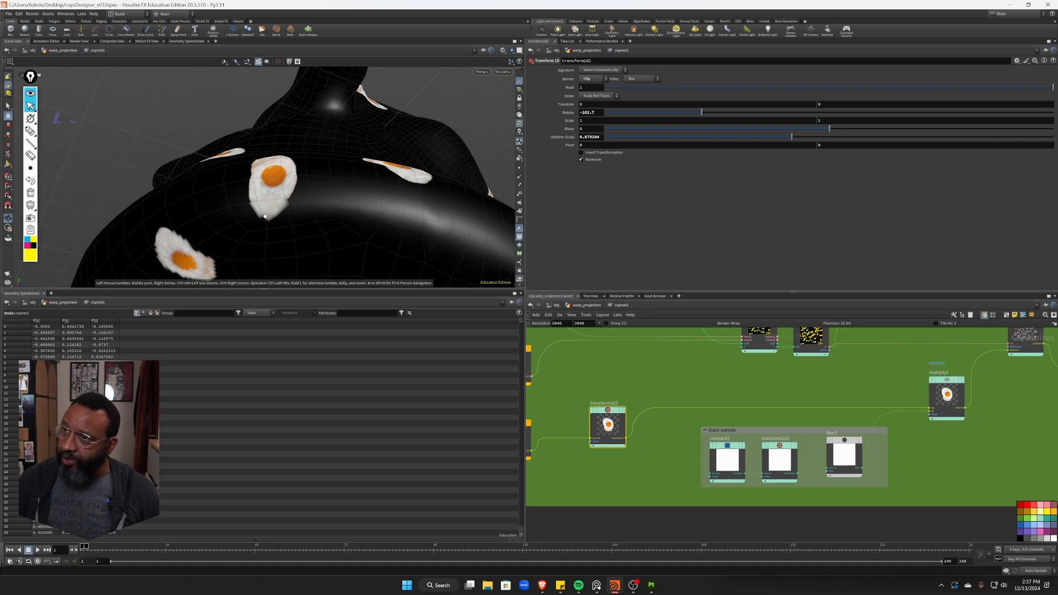
{"action": "left_click_drag", "start_coordinate": [264, 216], "coordinate": [181, 144], "text": "alt"}
{"action": "right_click_drag", "start_coordinate": [182, 144], "coordinate": [165, 167], "text": "alt"}
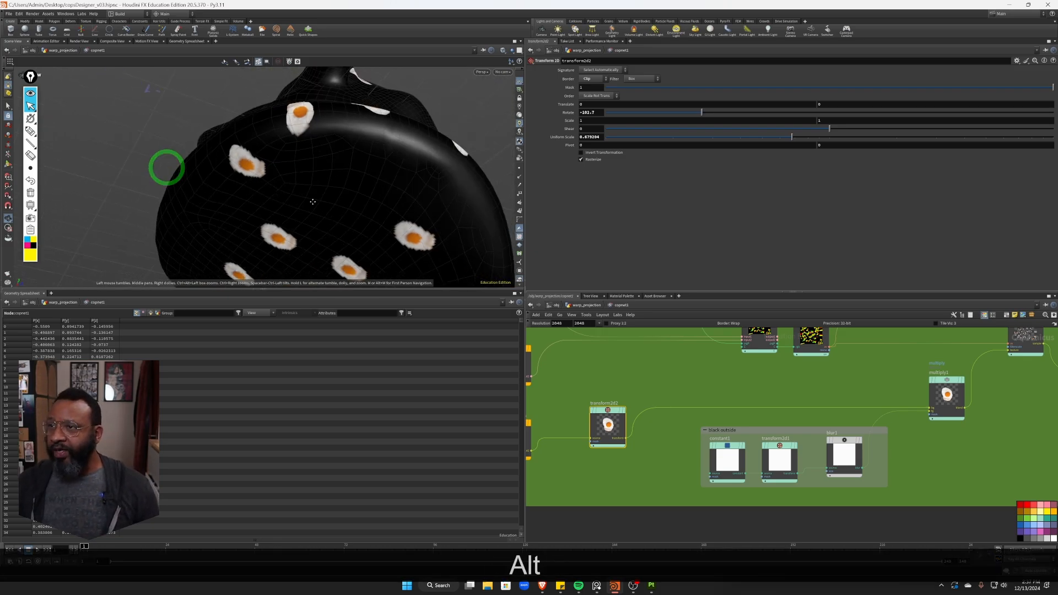
Examine the egg decals around the pig head and return from copnet1 to the warp_projection network.
{"action": "left_click_drag", "start_coordinate": [165, 167], "coordinate": [372, 114], "text": "alt"}
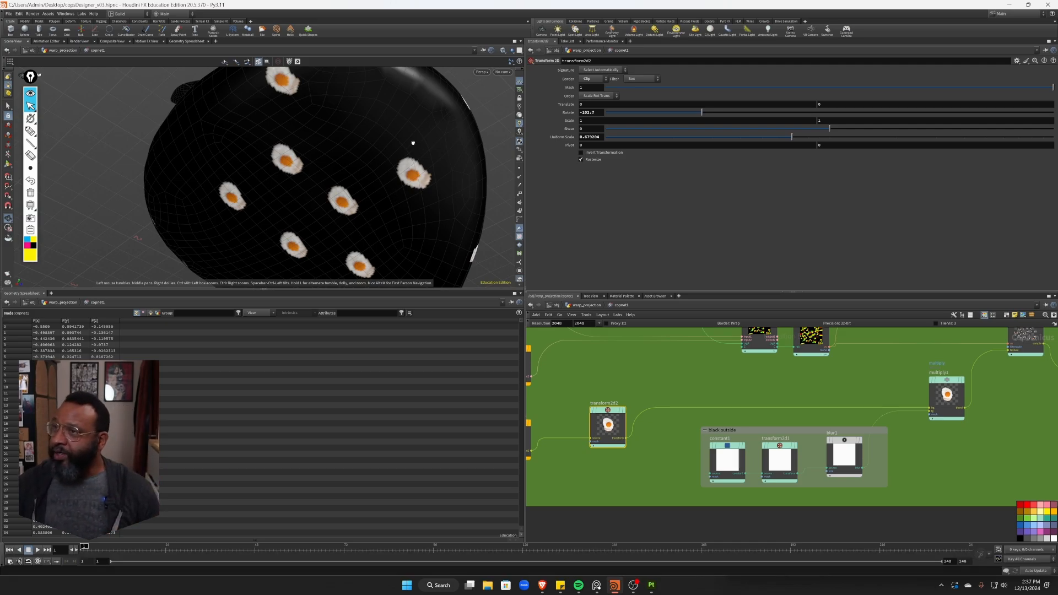
{"action": "left_click_drag", "start_coordinate": [342, 167], "coordinate": [364, 226], "text": "alt"}
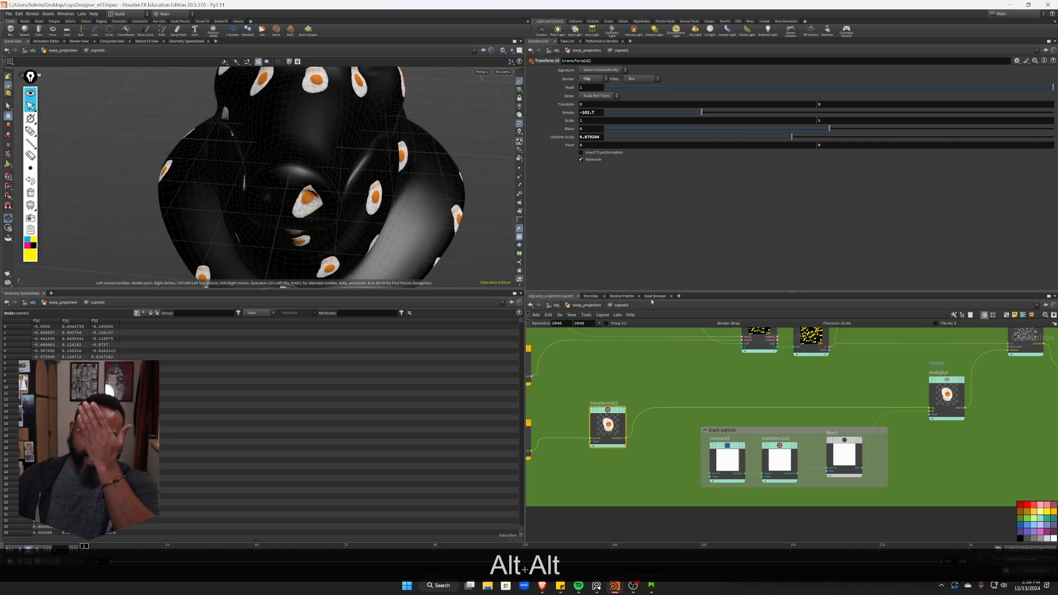
{"action": "left_click", "coordinate": [584, 305]}
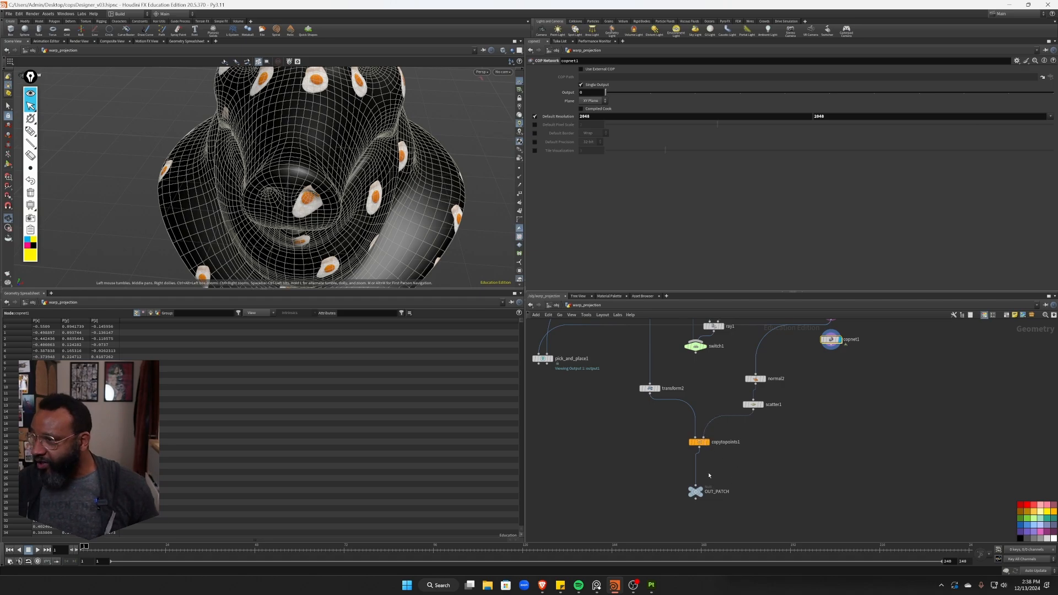
{"action": "middle_click_drag", "start_coordinate": [688, 429], "coordinate": [732, 482]}
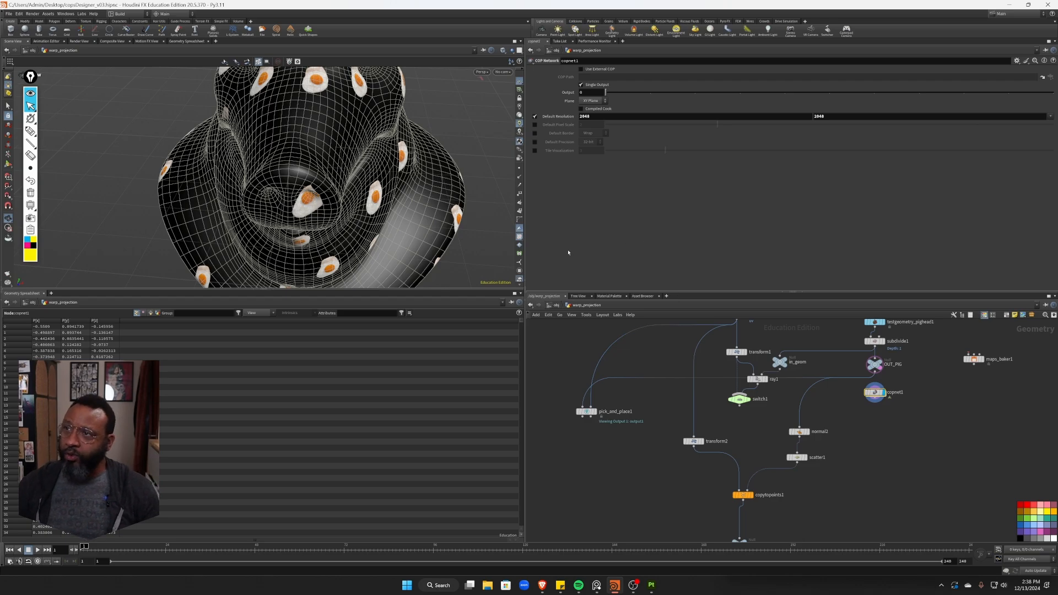
{"action": "left_click_drag", "start_coordinate": [342, 177], "coordinate": [291, 145], "text": "alt"}
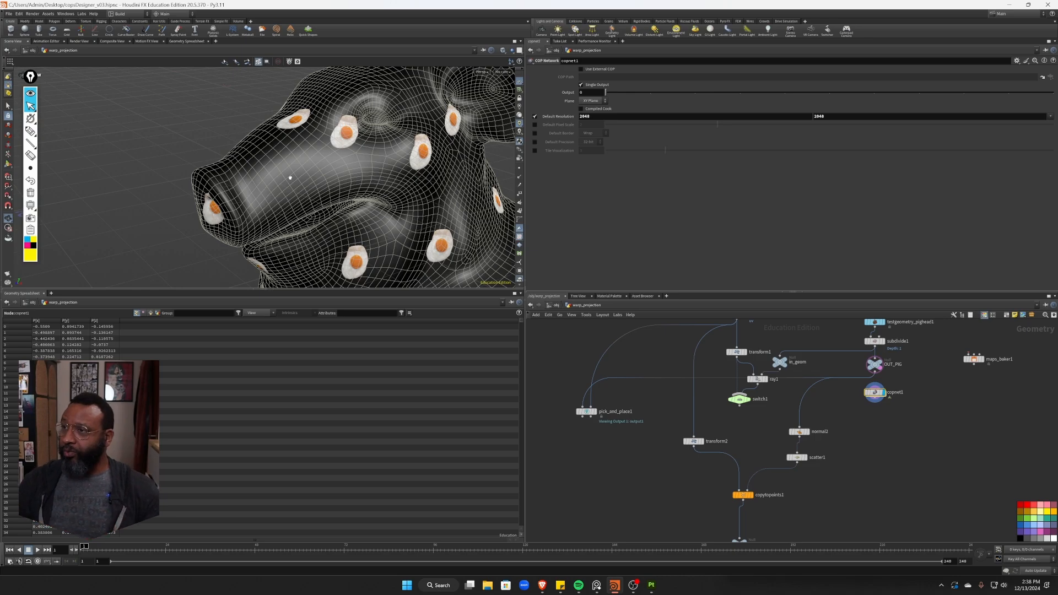
Set the Force Total Count of scatter1 to 241 and its Relax Iterations to 3 to cover the pig with eggs.
{"action": "middle_click_drag", "start_coordinate": [886, 477], "coordinate": [854, 360]}
{"action": "scroll", "coordinate": [771, 441], "scroll_direction": "up", "scroll_amount": 3, "text": "alt"}
{"action": "left_click_drag", "start_coordinate": [386, 165], "coordinate": [336, 181], "text": "alt"}
{"action": "middle_click_drag", "start_coordinate": [748, 413], "coordinate": [800, 361]}
{"action": "left_click", "coordinate": [795, 512]}
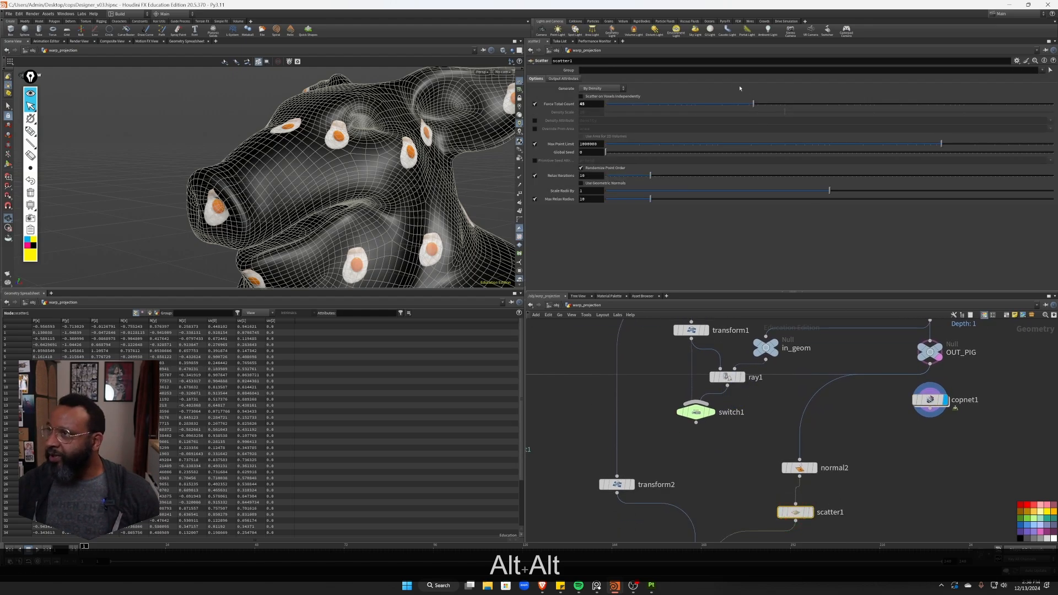
{"action": "left_click_drag", "start_coordinate": [757, 108], "coordinate": [819, 107]}
{"action": "left_click_drag", "start_coordinate": [485, 182], "coordinate": [619, 184], "text": "alt"}
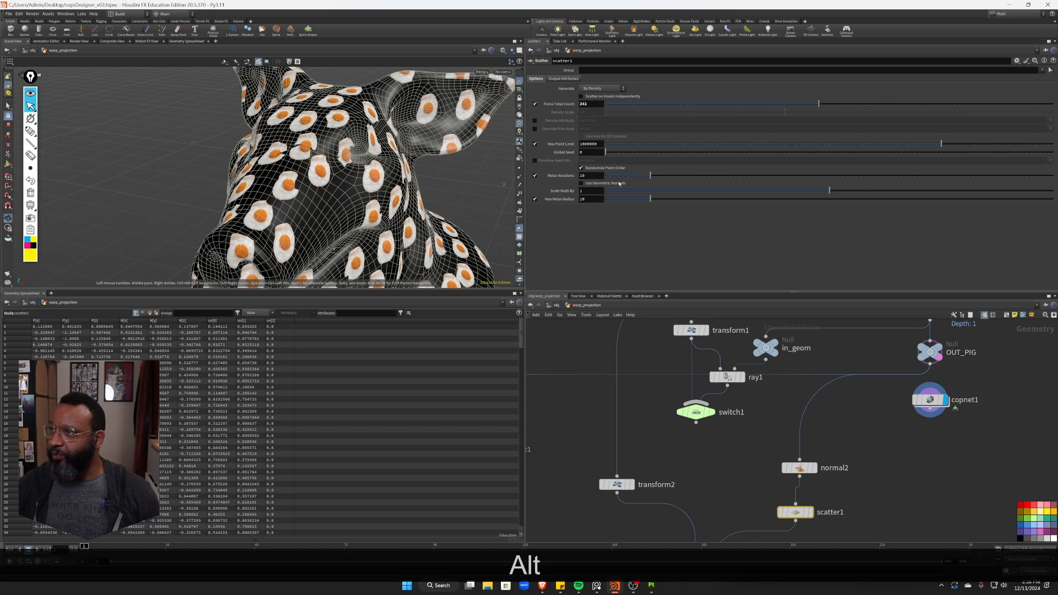
{"action": "left_click_drag", "start_coordinate": [473, 182], "coordinate": [275, 187], "text": "alt"}
{"action": "middle_click_drag", "start_coordinate": [550, 529], "coordinate": [590, 412]}
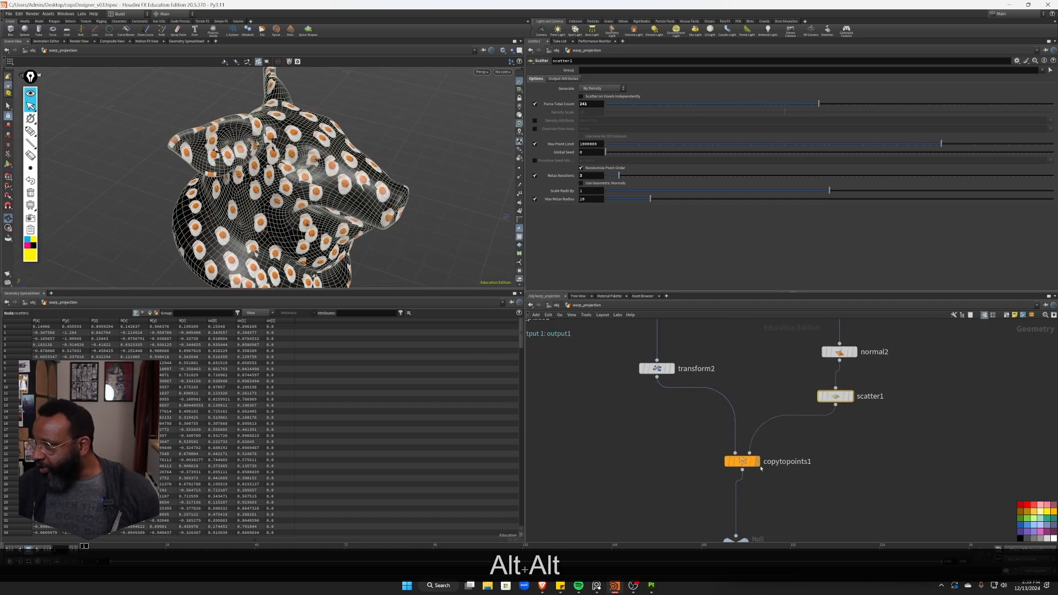
Display the copytopoints1 patches and set the Force Total Count of scatter1 to 19.
{"action": "left_click", "coordinate": [753, 462]}
{"action": "left_click_drag", "start_coordinate": [330, 165], "coordinate": [247, 147], "text": "alt"}
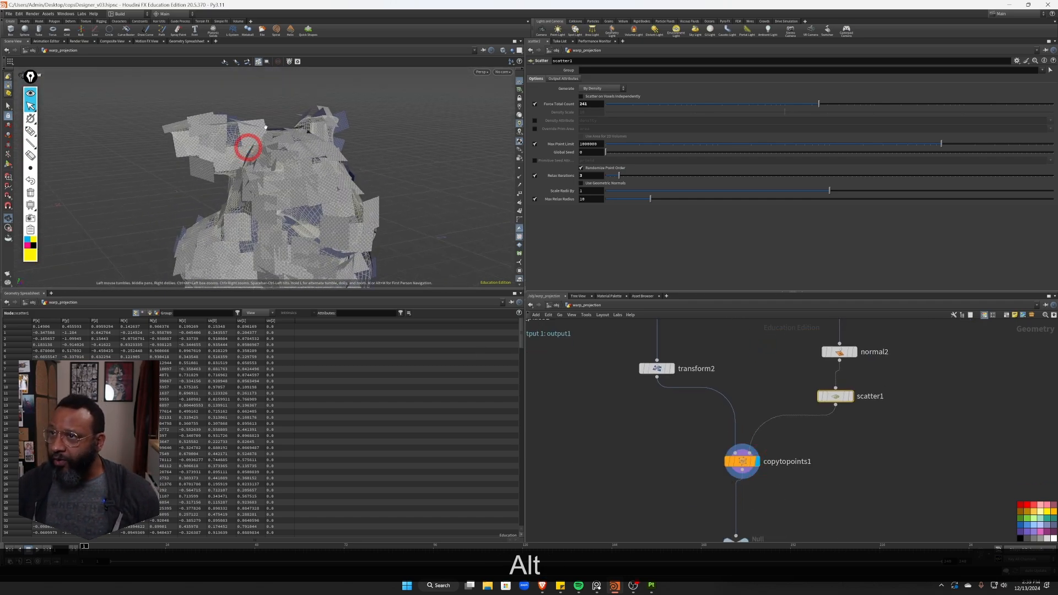
{"action": "left_click_drag", "start_coordinate": [332, 208], "coordinate": [280, 165], "text": "alt"}
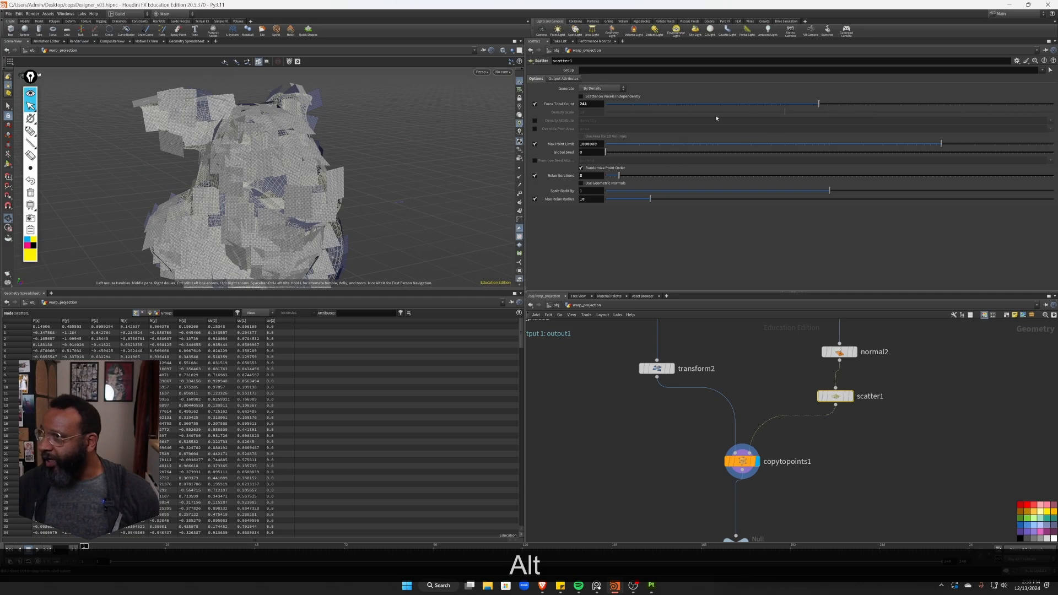
{"action": "left_click_drag", "start_coordinate": [792, 106], "coordinate": [719, 111]}
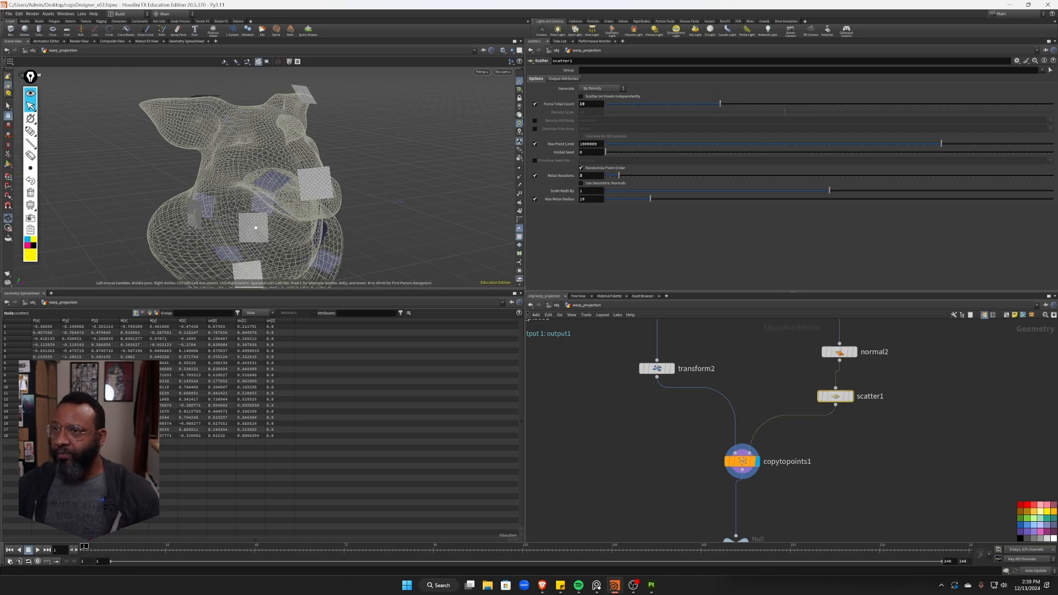
{"action": "mouse_move", "coordinate": [336, 165]}
{"action": "left_mouse_down", "text": "alt"}
{"action": "mouse_move", "coordinate": [308, 163]}
{"action": "mouse_move", "coordinate": [326, 182]}
{"action": "left_mouse_up", "text": "alt"}
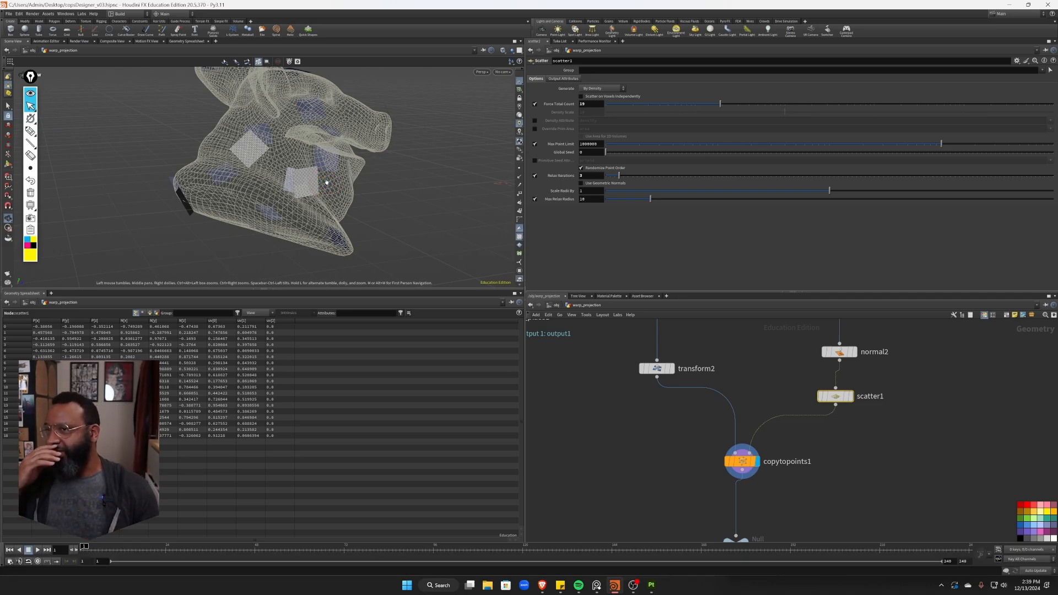
{"action": "left_click_drag", "start_coordinate": [78, 114], "coordinate": [148, 127], "text": "alt"}
{"action": "scroll", "coordinate": [747, 468], "scroll_direction": "down", "scroll_amount": 3}
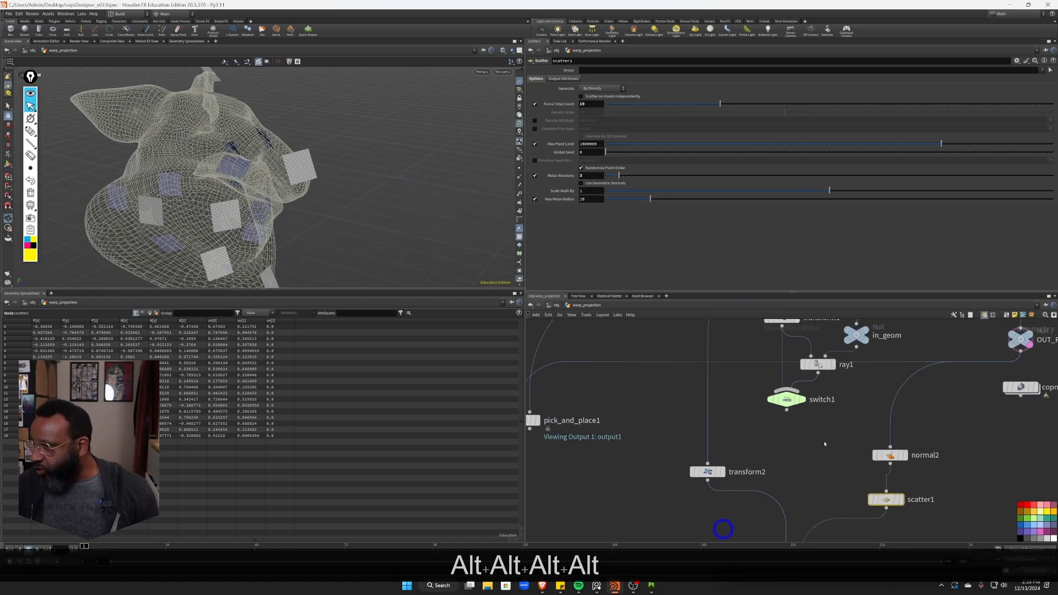
Add a Ray node that projects the copytopoints1 patches onto OUT_PIG, moving copnet1 aside, and display it.
{"action": "middle_click_drag", "start_coordinate": [747, 467], "coordinate": [794, 470], "text": "alt"}
{"action": "key", "text": "Tab"}
{"action": "type", "text": "ray"}
{"action": "key", "text": "Return"}
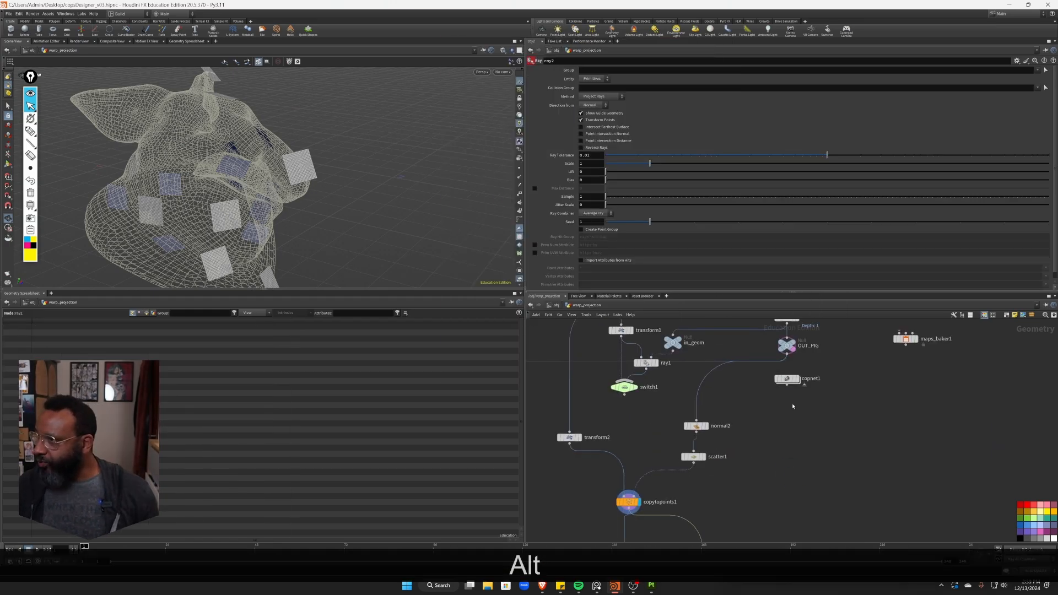
{"action": "left_click_drag", "start_coordinate": [787, 379], "coordinate": [871, 376]}
{"action": "middle_click_drag", "start_coordinate": [733, 529], "coordinate": [746, 412], "text": "alt"}
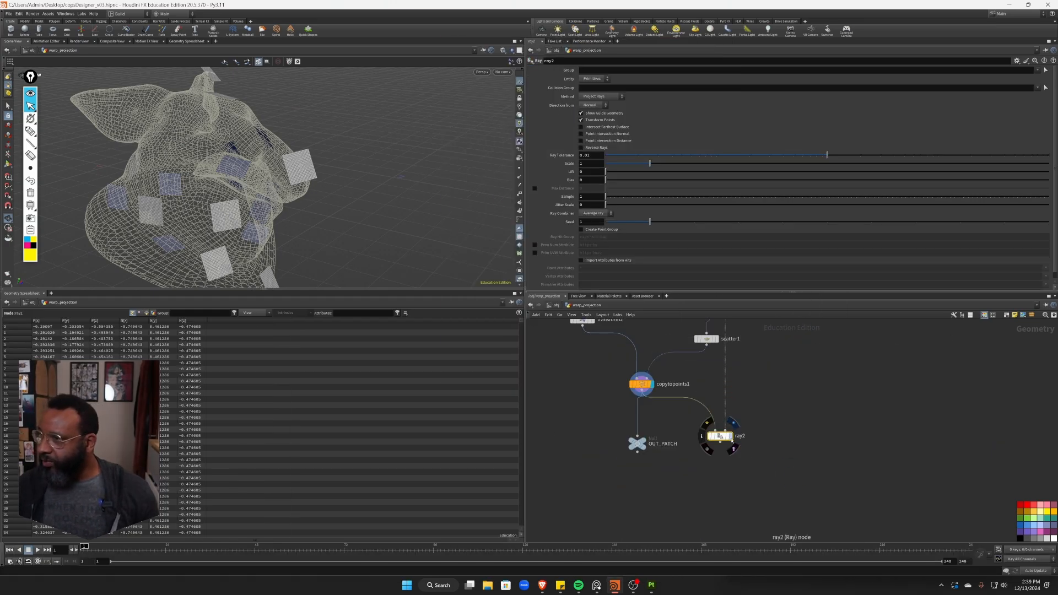
{"action": "left_click", "coordinate": [730, 436]}
{"action": "left_click_drag", "start_coordinate": [342, 206], "coordinate": [397, 198]}
Set the Method of ray2 to Minimum Distance and inspect the projected patches near the snout.
{"action": "left_click", "coordinate": [599, 96]}
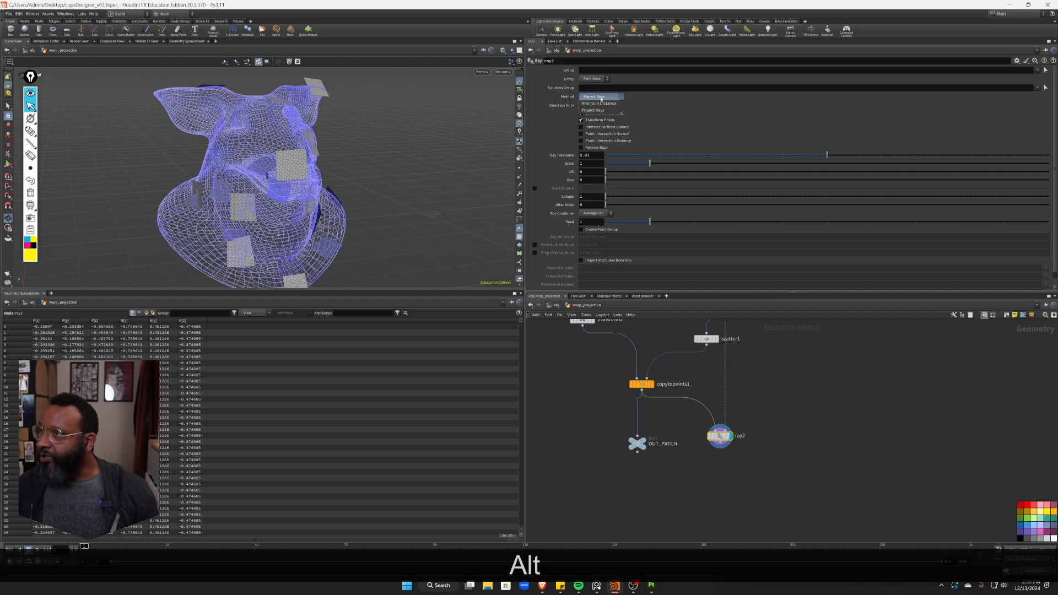
{"action": "left_click", "coordinate": [605, 105]}
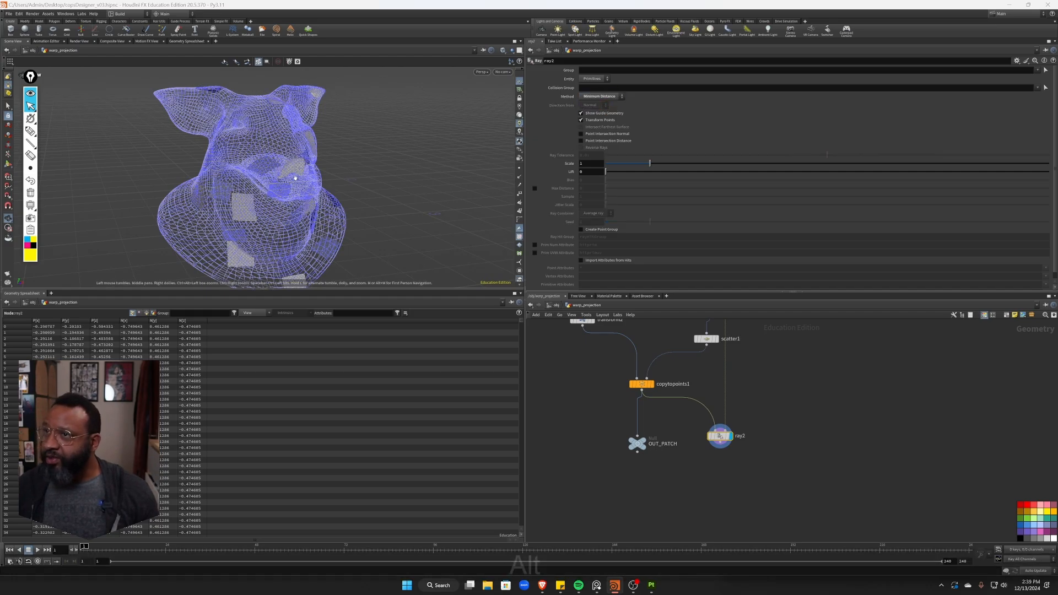
{"action": "left_click_drag", "start_coordinate": [347, 182], "coordinate": [361, 206], "text": "alt"}
{"action": "left_click_drag", "start_coordinate": [297, 166], "coordinate": [317, 194], "text": "alt"}
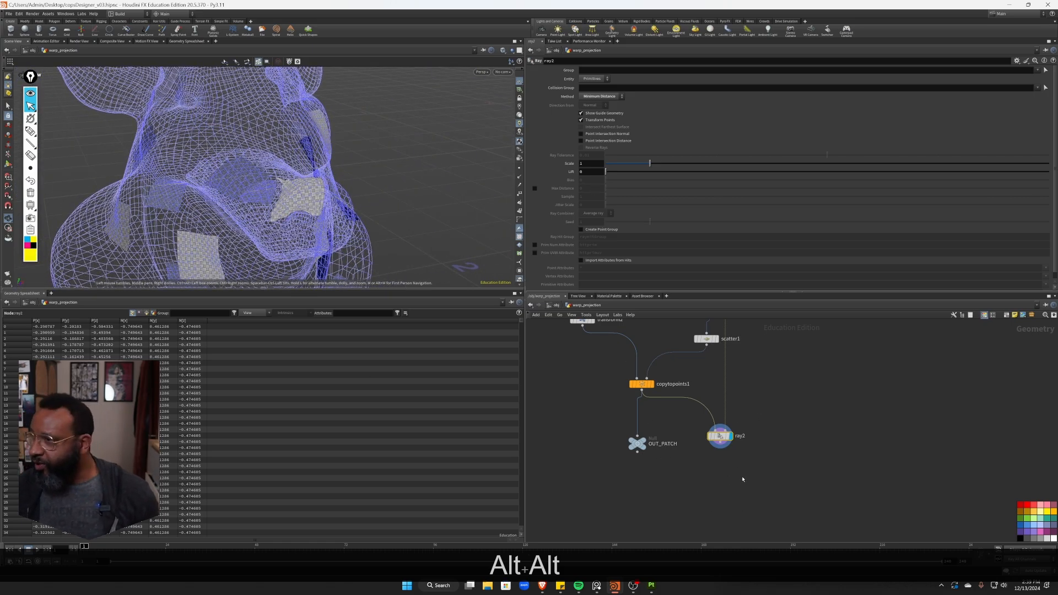
Add a Delta Mush node fed by ray2 and copytopoints1, and display its result.
{"action": "middle_click_drag", "start_coordinate": [742, 478], "coordinate": [728, 452]}
{"action": "key", "text": "Tab"}
{"action": "type", "text": "del"}
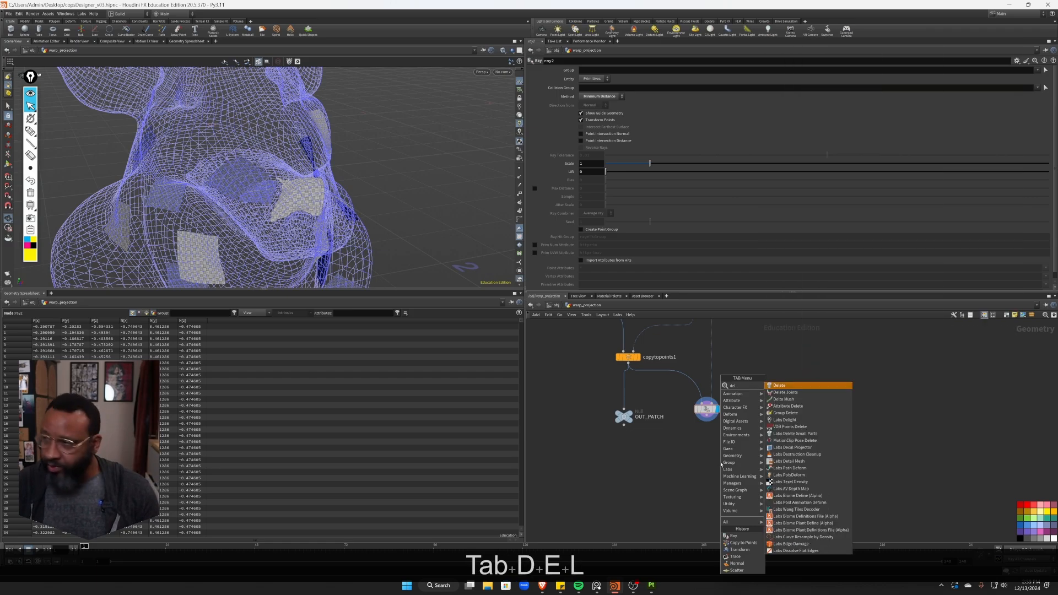
{"action": "type", "text": "t"}
{"action": "key", "text": "Return"}
{"action": "key", "text": "Return"}
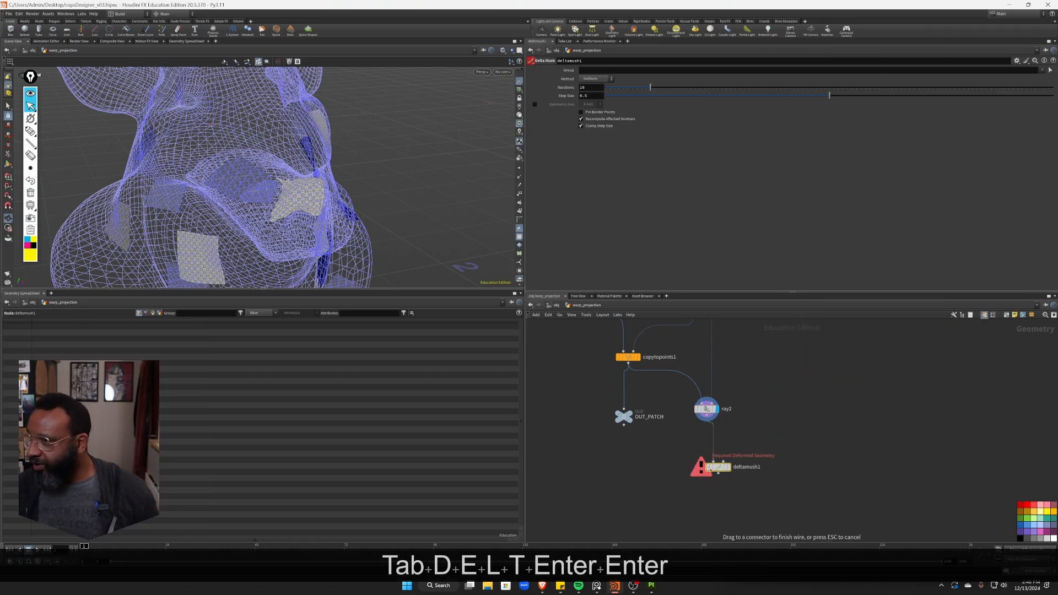
{"action": "left_click", "coordinate": [710, 466]}
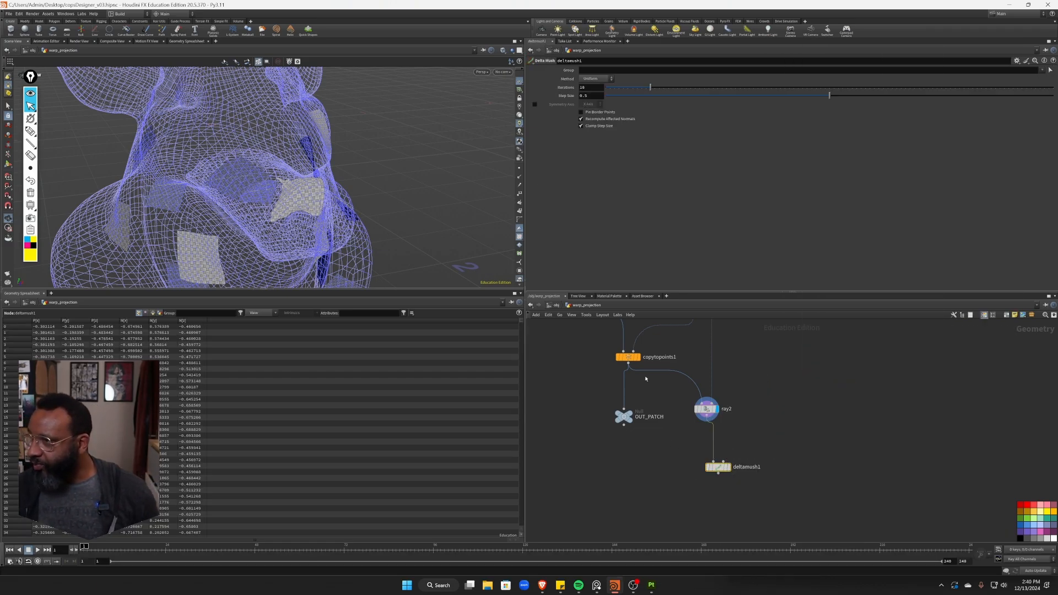
{"action": "left_click", "coordinate": [726, 467]}
{"action": "left_click_drag", "start_coordinate": [309, 182], "coordinate": [322, 174], "text": "alt"}
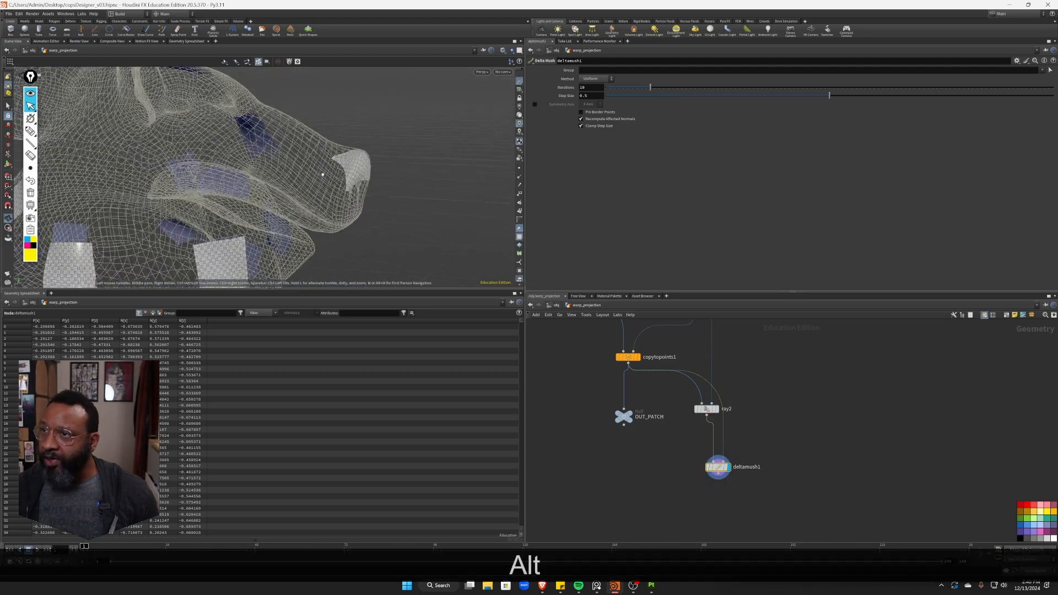
Set the Iterations of deltamush1 to 25 and its Step Size to about 0.59.
{"action": "right_click_drag", "start_coordinate": [322, 174], "coordinate": [366, 213], "text": "alt"}
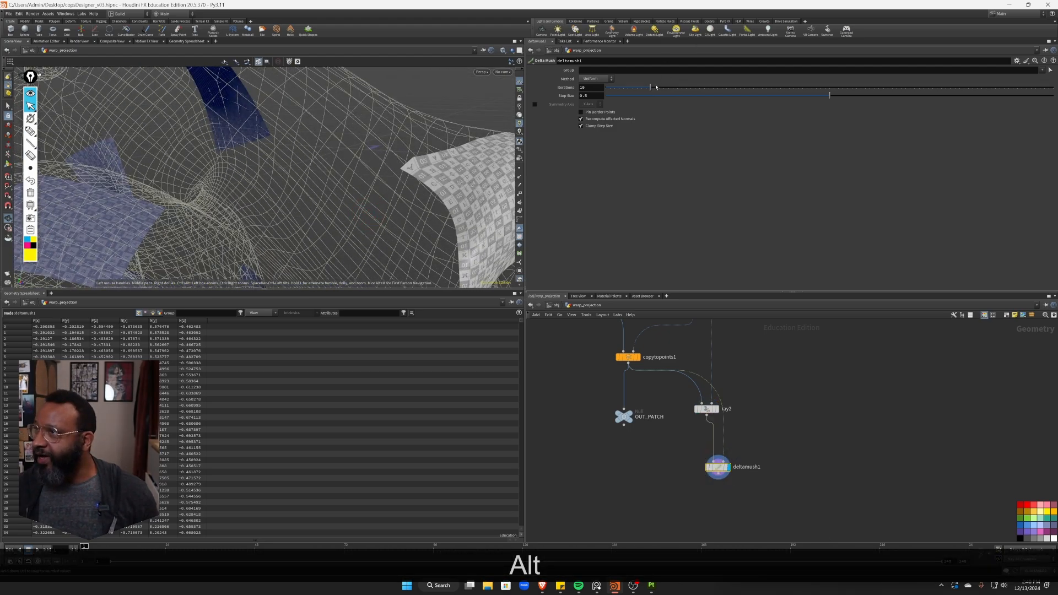
{"action": "left_click_drag", "start_coordinate": [655, 87], "coordinate": [718, 87]}
{"action": "left_click_drag", "start_coordinate": [840, 97], "coordinate": [870, 96]}
{"action": "left_click_drag", "start_coordinate": [138, 137], "coordinate": [275, 182], "text": "alt"}
Move the OUT_PATCH null below deltamush1, wire deltamush1 into it, and display copnet1.
{"action": "left_click_drag", "start_coordinate": [623, 417], "coordinate": [628, 506]}
{"action": "left_click_drag", "start_coordinate": [718, 476], "coordinate": [673, 507]}
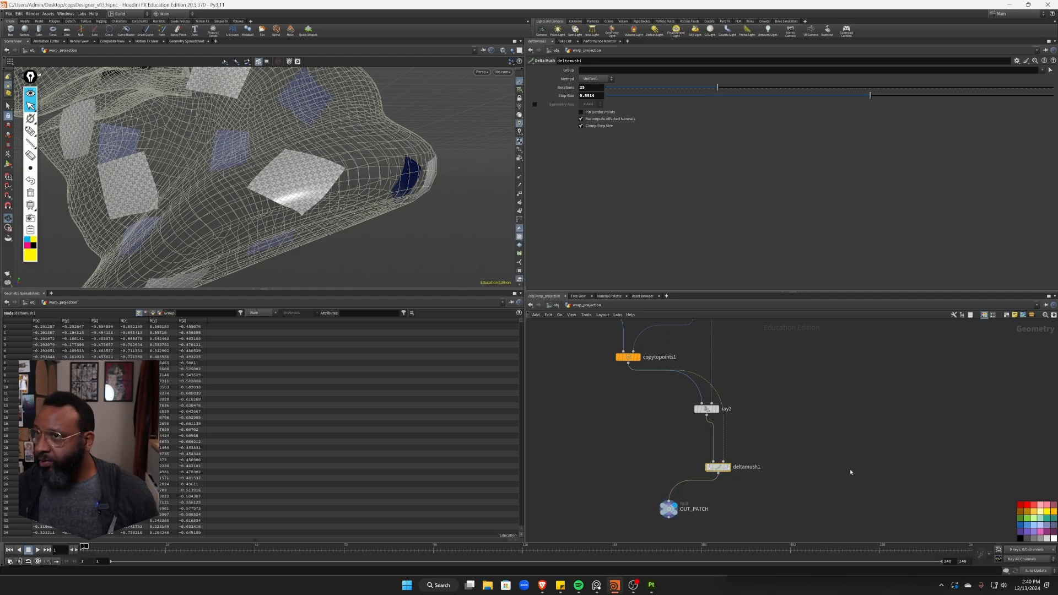
{"action": "middle_click_drag", "start_coordinate": [673, 507], "coordinate": [689, 427]}
{"action": "left_click", "coordinate": [650, 404]}
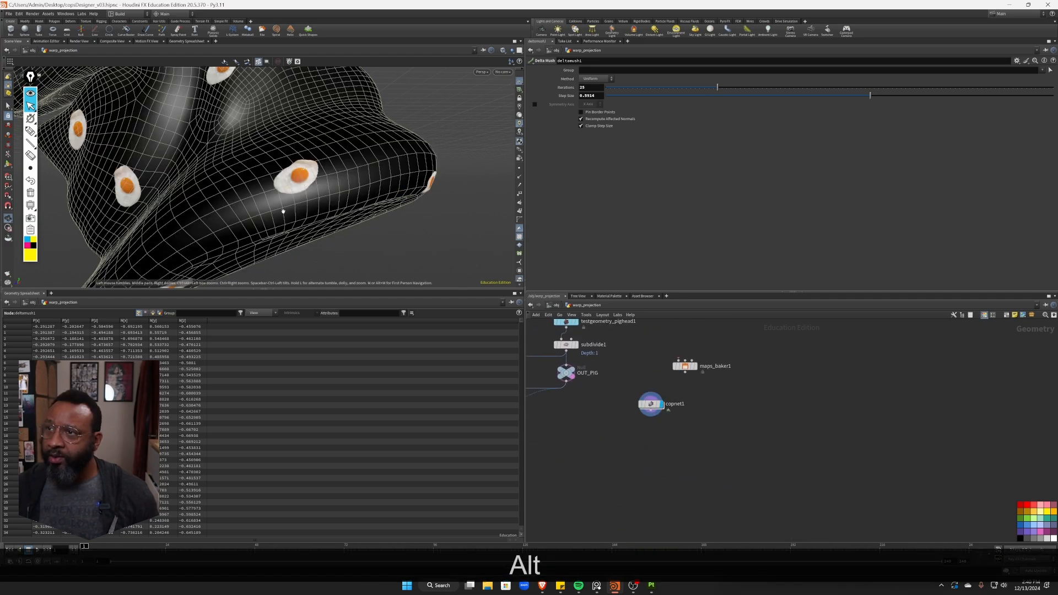
Examine the smoothed egg decals on the snout, ears and neck from several angles.
{"action": "left_click_drag", "start_coordinate": [277, 208], "coordinate": [253, 169], "text": "alt"}
{"action": "middle_click_drag", "start_coordinate": [689, 441], "coordinate": [670, 511]}
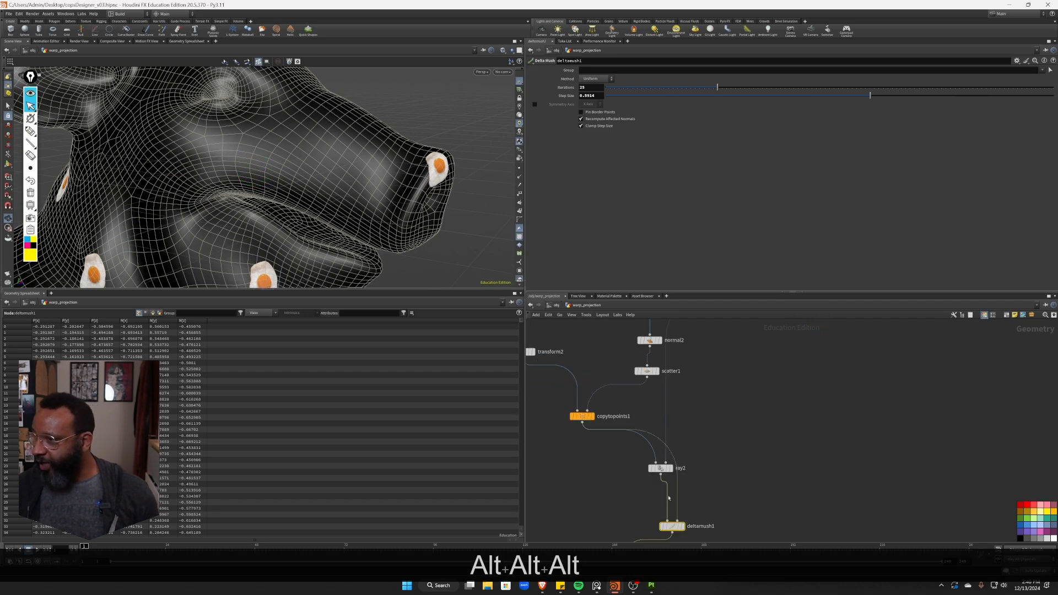
{"action": "left_click_drag", "start_coordinate": [353, 166], "coordinate": [392, 157], "text": "alt"}
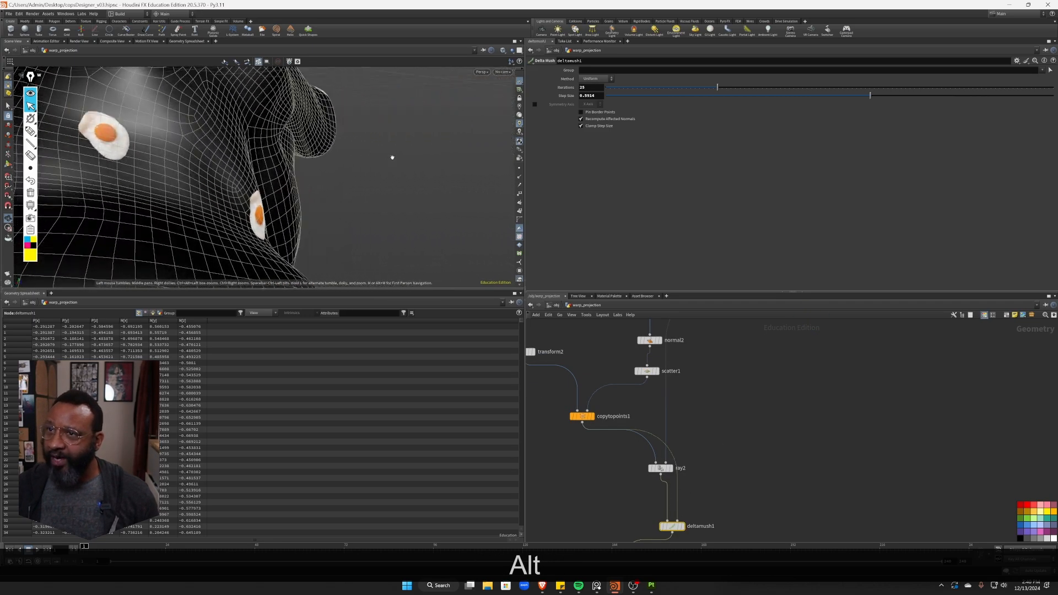
{"action": "right_click_drag", "start_coordinate": [392, 158], "coordinate": [143, 179], "text": "alt"}
{"action": "left_click_drag", "start_coordinate": [143, 179], "coordinate": [315, 215], "text": "alt"}
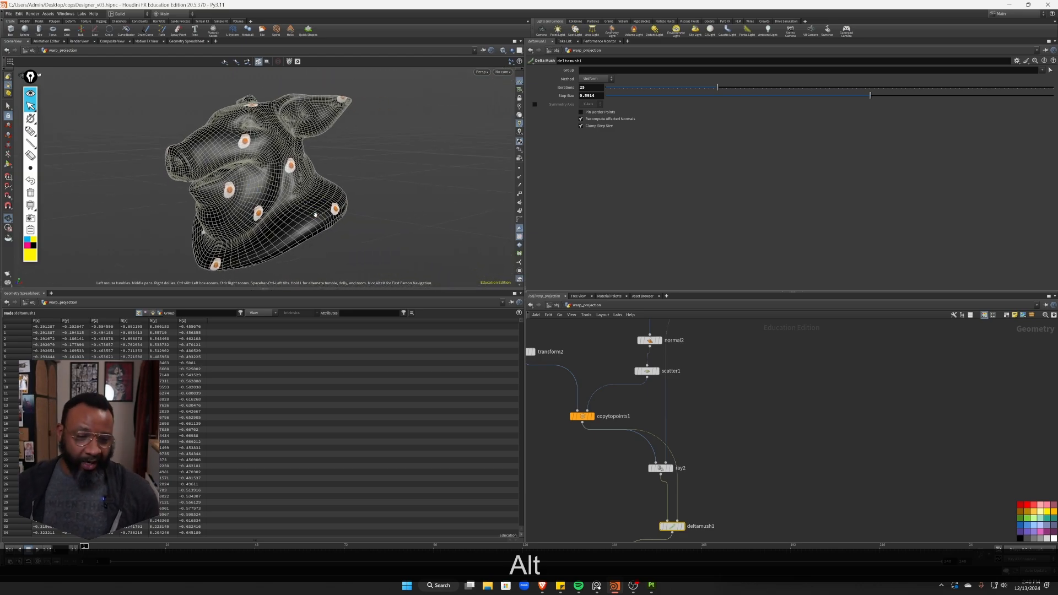